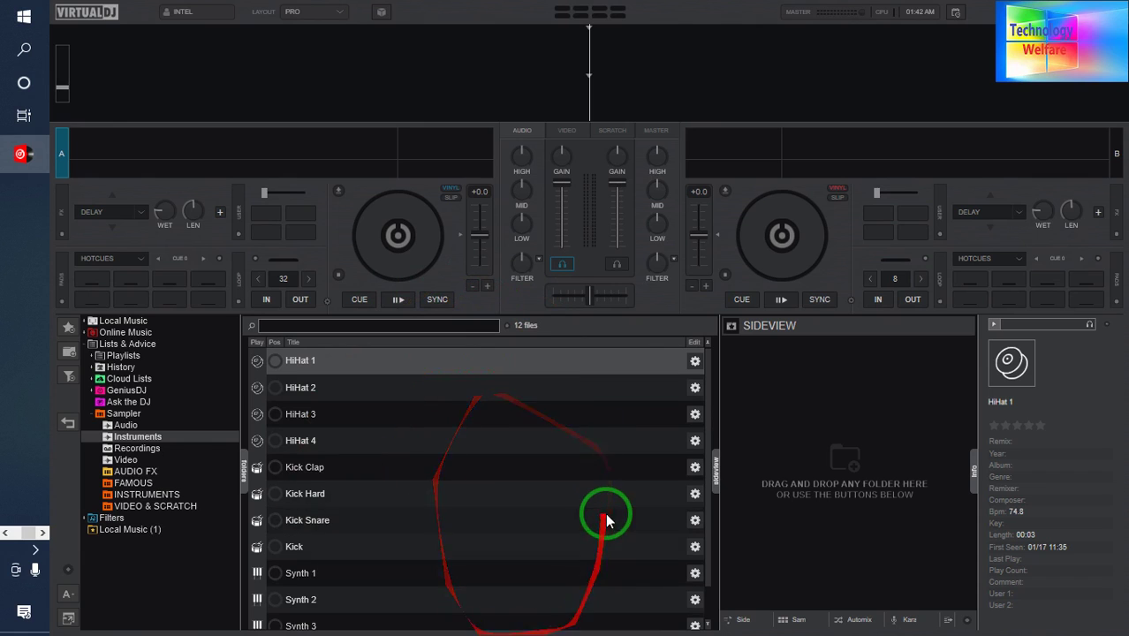
Step: Preview the HiHat 4 sample in the Instruments sampler group and lower the system volume
click(275, 450)
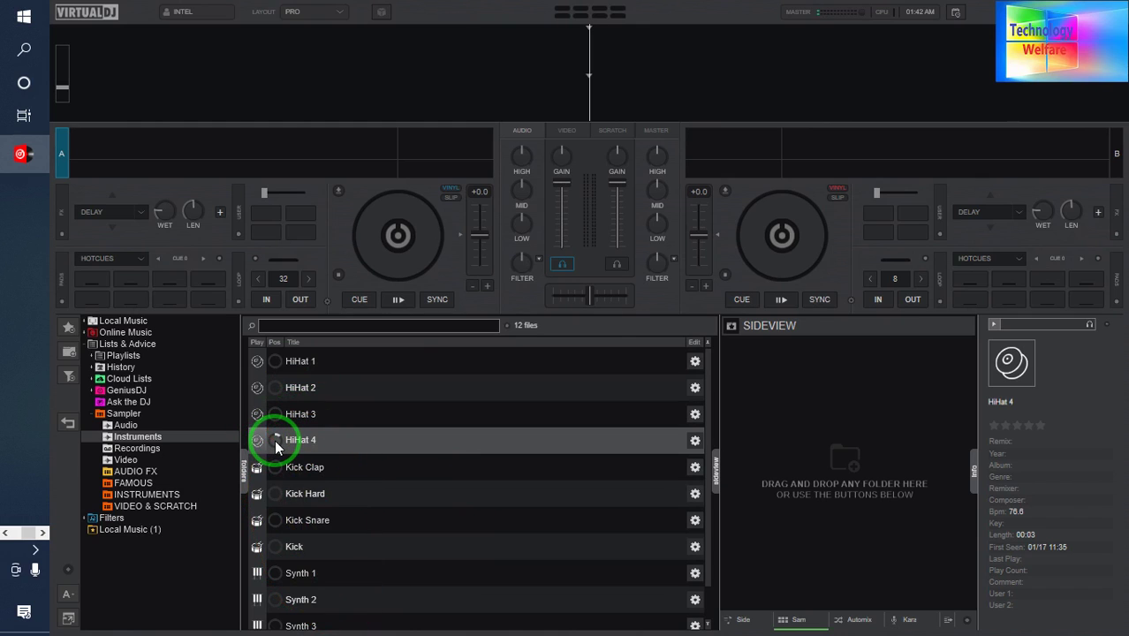
key(XF86AudioLowerVolume)
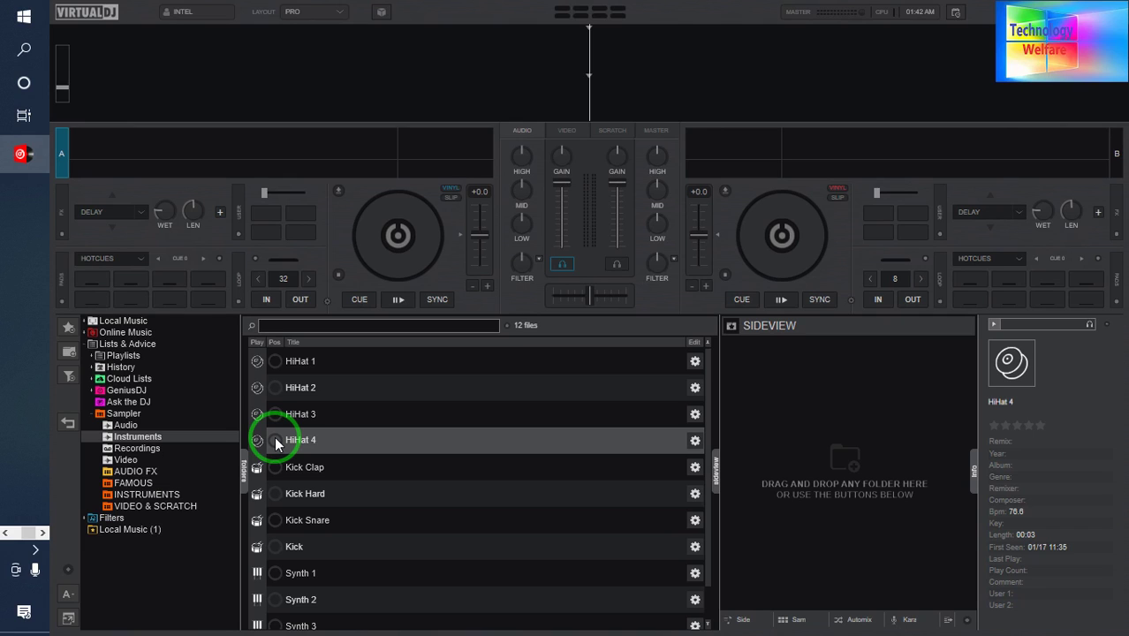
mouse_move(275, 439)
mouse_down()
mouse_move(395, 461)
mouse_move(357, 449)
mouse_move(387, 473)
mouse_move(315, 461)
mouse_move(393, 446)
mouse_move(303, 453)
mouse_move(385, 441)
mouse_move(407, 450)
mouse_move(324, 402)
mouse_move(305, 583)
mouse_move(309, 384)
mouse_move(298, 567)
mouse_move(337, 556)
mouse_move(298, 411)
mouse_move(329, 565)
mouse_move(368, 633)
mouse_move(376, 635)
mouse_move(361, 572)
mouse_move(369, 420)
mouse_move(296, 401)
mouse_move(232, 443)
mouse_move(139, 449)
mouse_move(559, 523)
mouse_move(706, 402)
mouse_move(729, 555)
mouse_move(330, 533)
mouse_move(270, 458)
mouse_move(274, 486)
mouse_up()
Step: Open the sampler's Recordings group and preview the Shravan Aftab Shivdasani & Lisa Ray Audio Jukebox sample
click(137, 448)
click(274, 485)
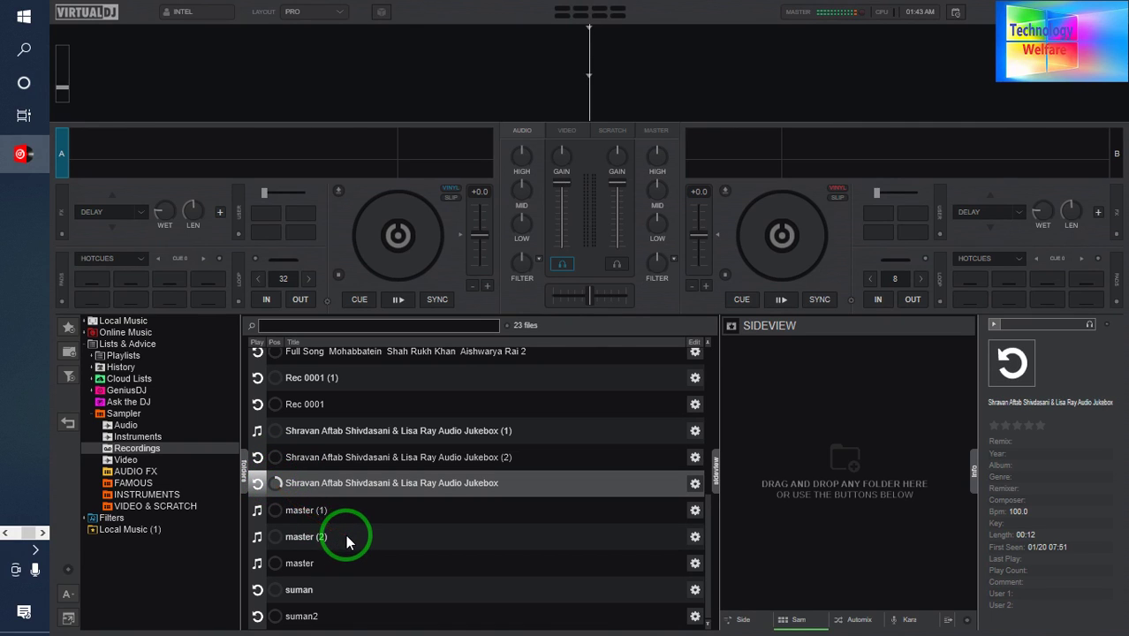
mouse_move(346, 541)
mouse_down()
mouse_move(252, 467)
mouse_move(277, 485)
mouse_up()
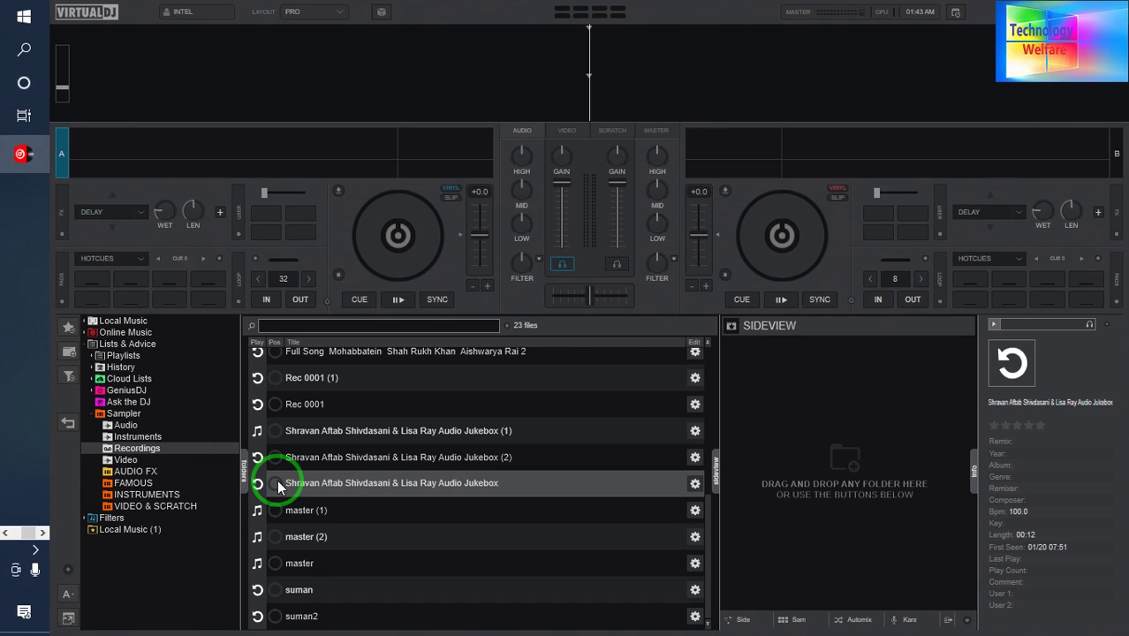
Step: Return to the Instruments sampler group and play the HiHat 4 sample again
mouse_move(277, 484)
mouse_down()
mouse_move(154, 517)
mouse_move(183, 505)
mouse_move(369, 574)
mouse_move(328, 524)
mouse_move(454, 499)
mouse_move(547, 460)
mouse_move(390, 499)
mouse_move(439, 349)
mouse_move(592, 536)
mouse_move(456, 559)
mouse_move(598, 460)
mouse_move(520, 632)
mouse_move(461, 592)
mouse_move(555, 472)
mouse_move(536, 632)
mouse_move(588, 556)
mouse_move(597, 596)
mouse_move(487, 435)
mouse_move(557, 630)
mouse_move(545, 537)
mouse_move(445, 529)
mouse_move(262, 337)
mouse_move(230, 344)
mouse_move(260, 360)
mouse_move(123, 441)
mouse_move(323, 434)
mouse_move(318, 319)
mouse_move(266, 602)
mouse_move(274, 433)
mouse_up()
click(124, 438)
click(277, 447)
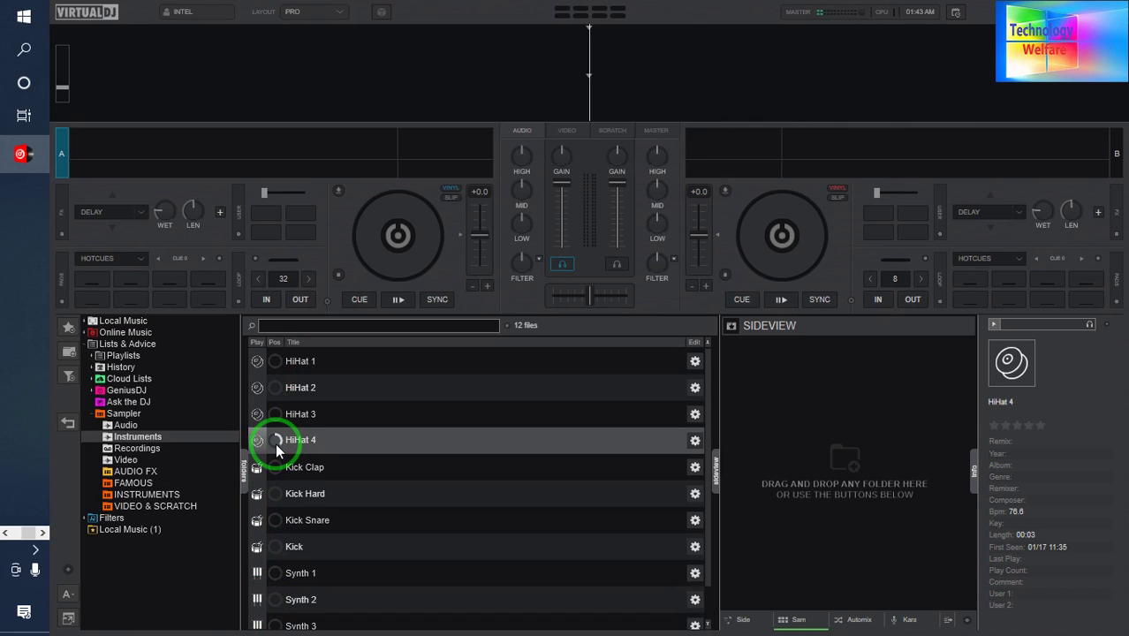
Step: Switch to File Explorer, look through Local Disk (G:), and go back to This PC
mouse_move(278, 449)
mouse_down()
mouse_move(281, 438)
mouse_move(497, 532)
mouse_move(280, 438)
mouse_move(276, 450)
mouse_move(545, 510)
mouse_move(694, 252)
mouse_move(713, 260)
mouse_move(730, 316)
mouse_up()
key(super+e)
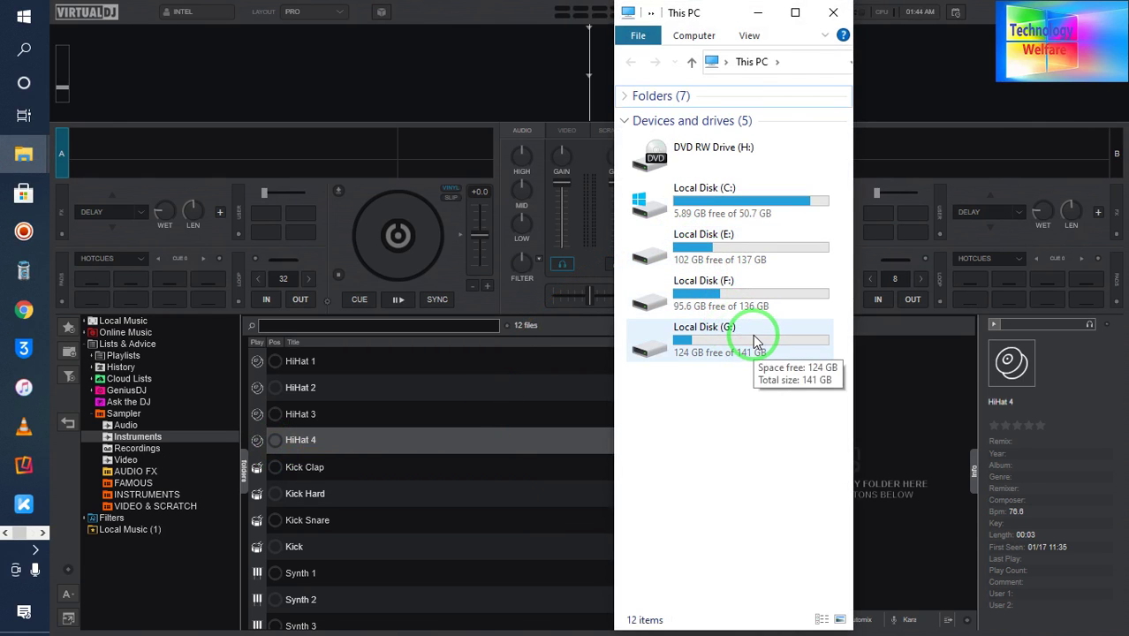
click(755, 341)
double_click(756, 340)
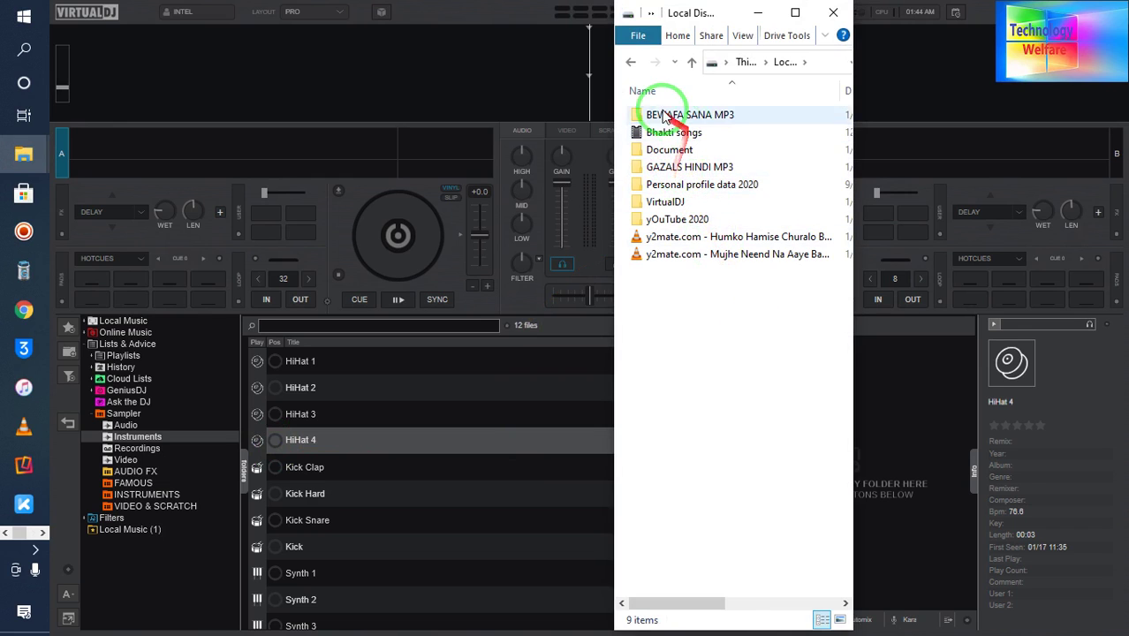
click(637, 71)
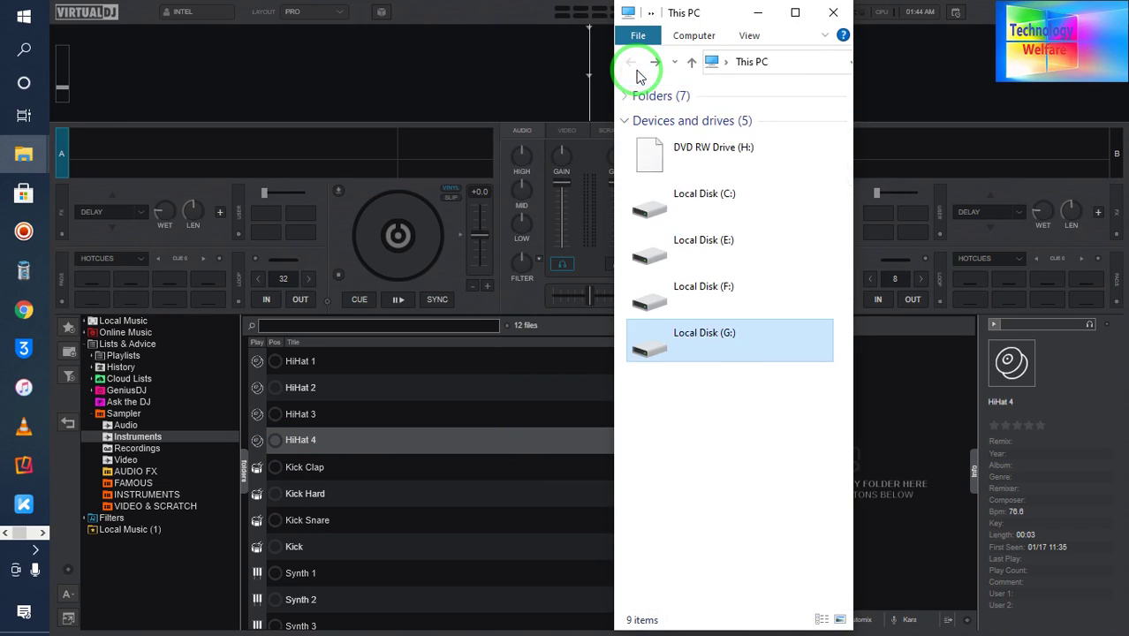
Step: Open the Jivan video hindi songs folder inside Songs 2020 on Local Disk (F:)
click(751, 311)
double_click(751, 311)
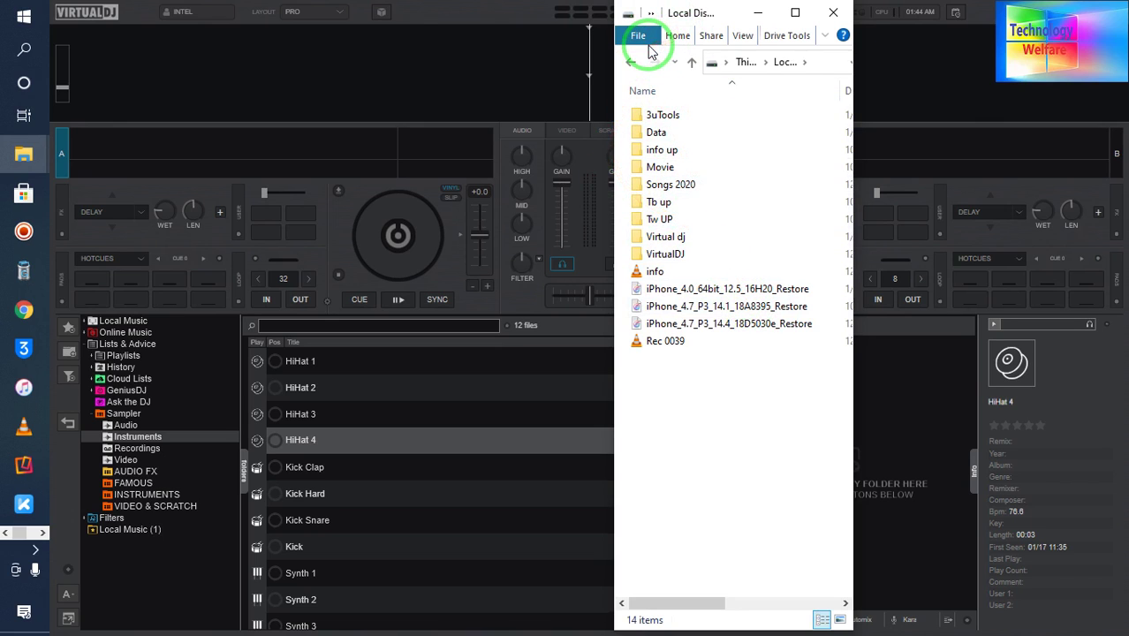
double_click(675, 184)
double_click(678, 187)
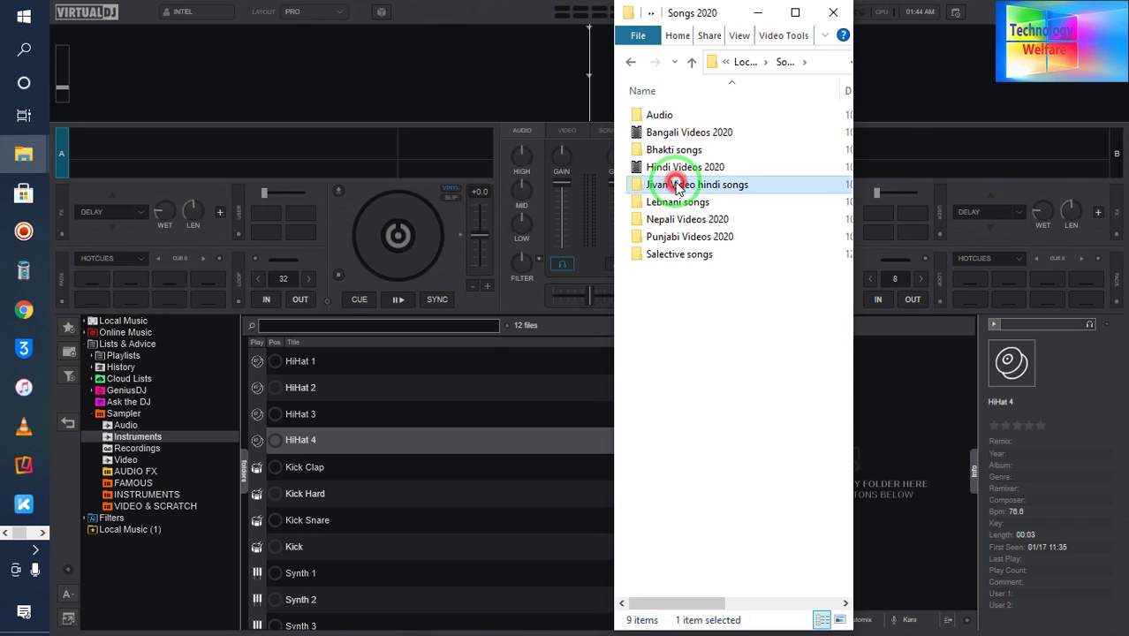
Step: Load the Aaja Nachle video onto deck A in VirtualDJ and minimize File Explorer
click(754, 262)
drag(754, 261, 260, 134)
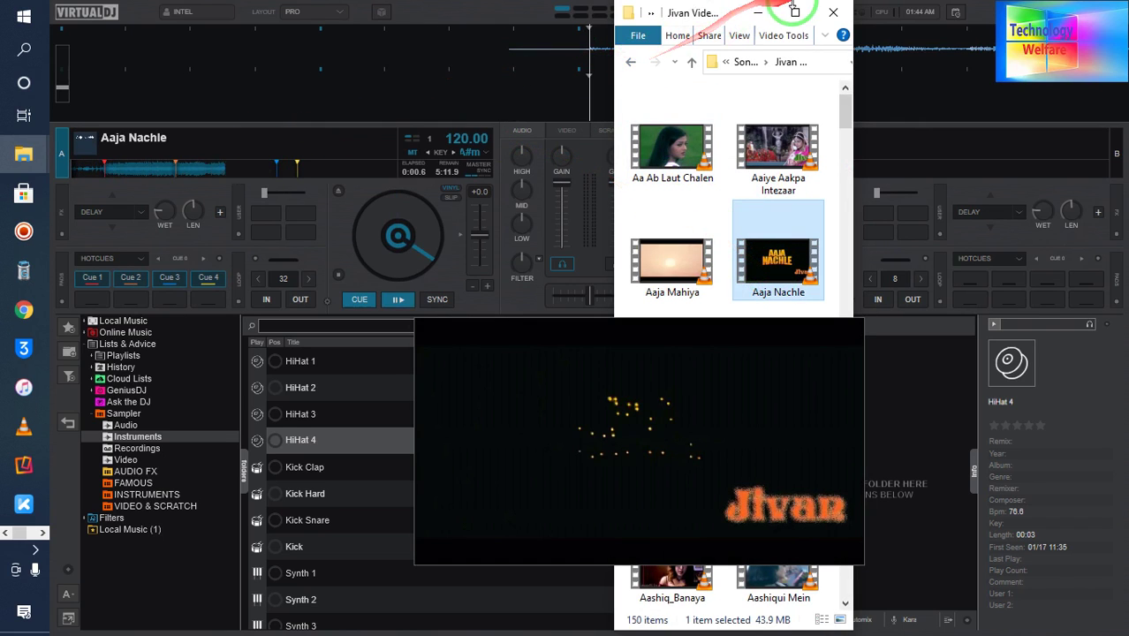
click(756, 12)
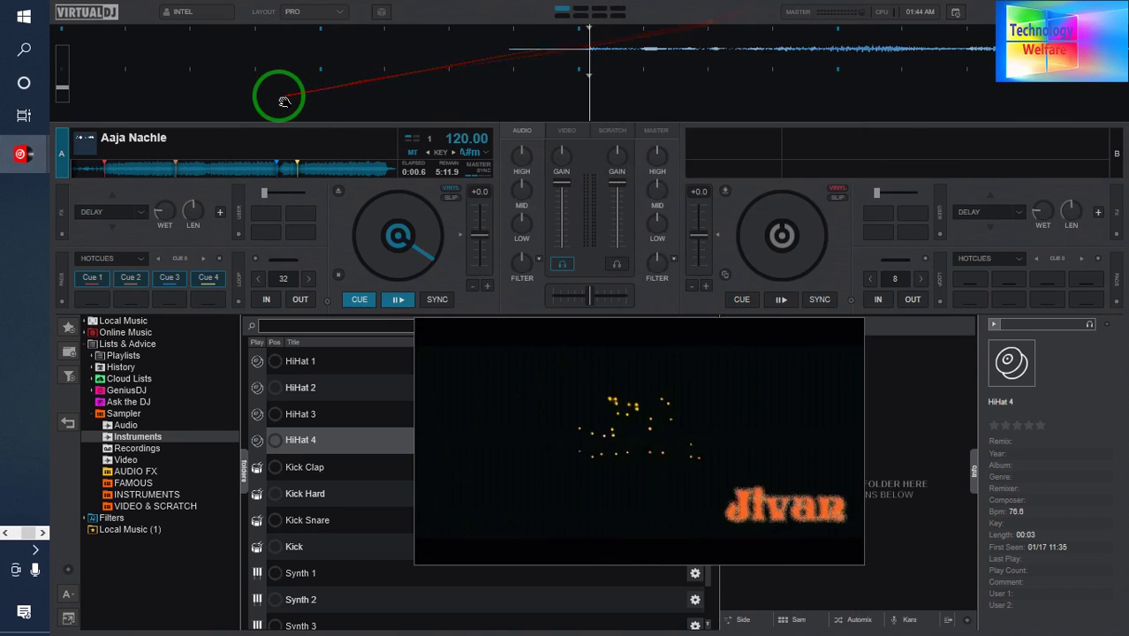
Step: Try marking a loop-in point near the beginning of Aaja Nachle on deck A, playing and pausing the track briefly
click(266, 300)
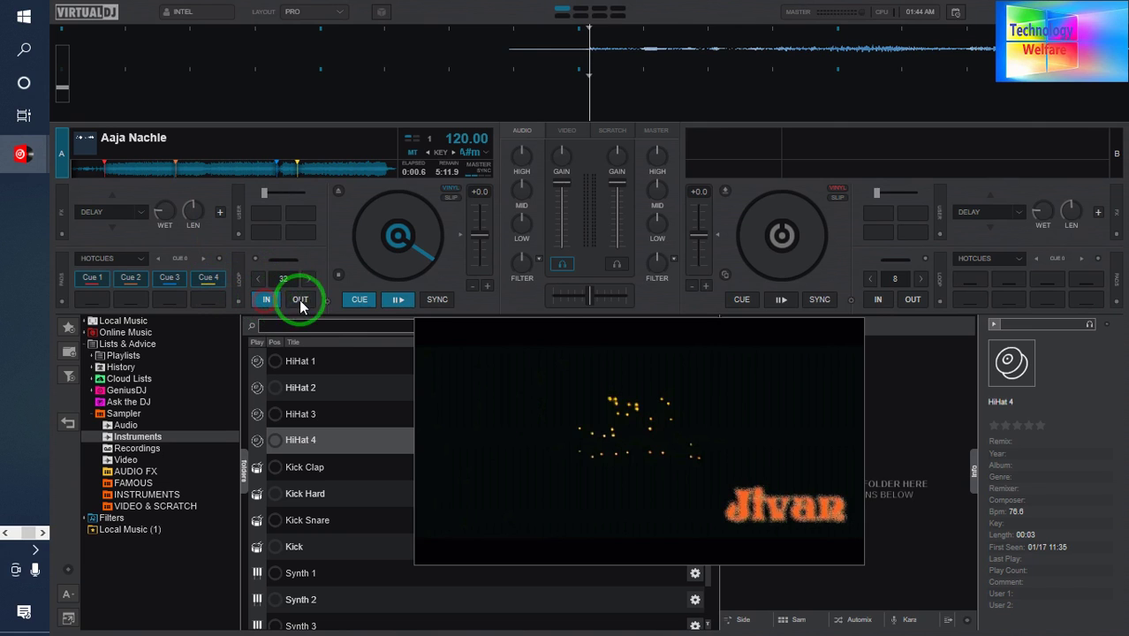
click(394, 299)
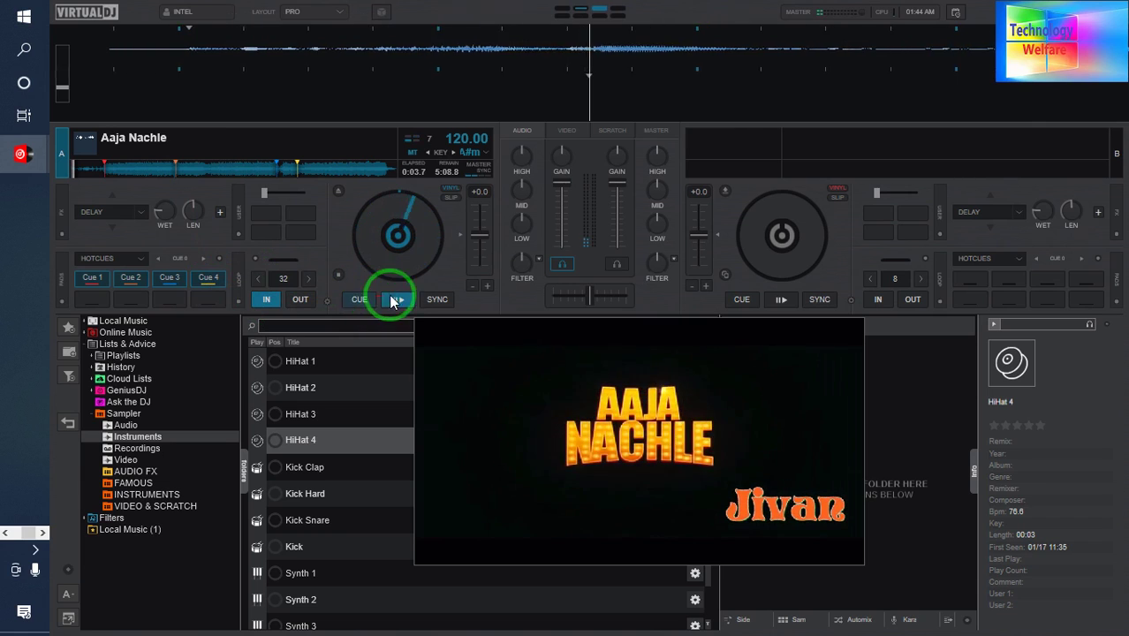
click(407, 301)
click(268, 299)
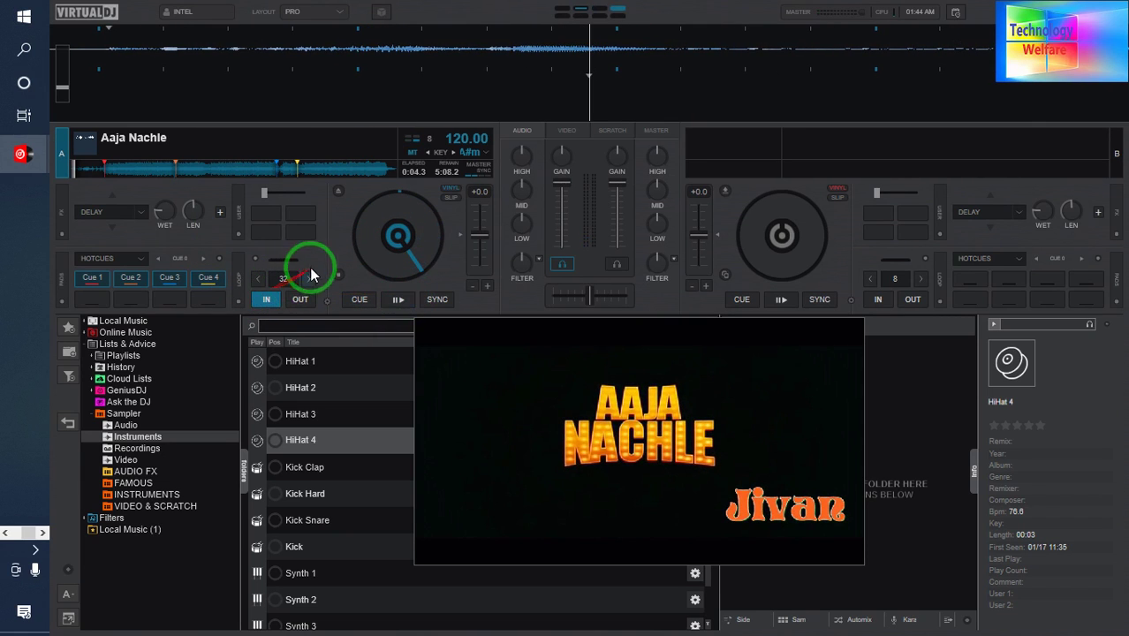
Step: Play deck A from Cue 1, pause it at about 0:36, and halve the loop length to 16
click(102, 280)
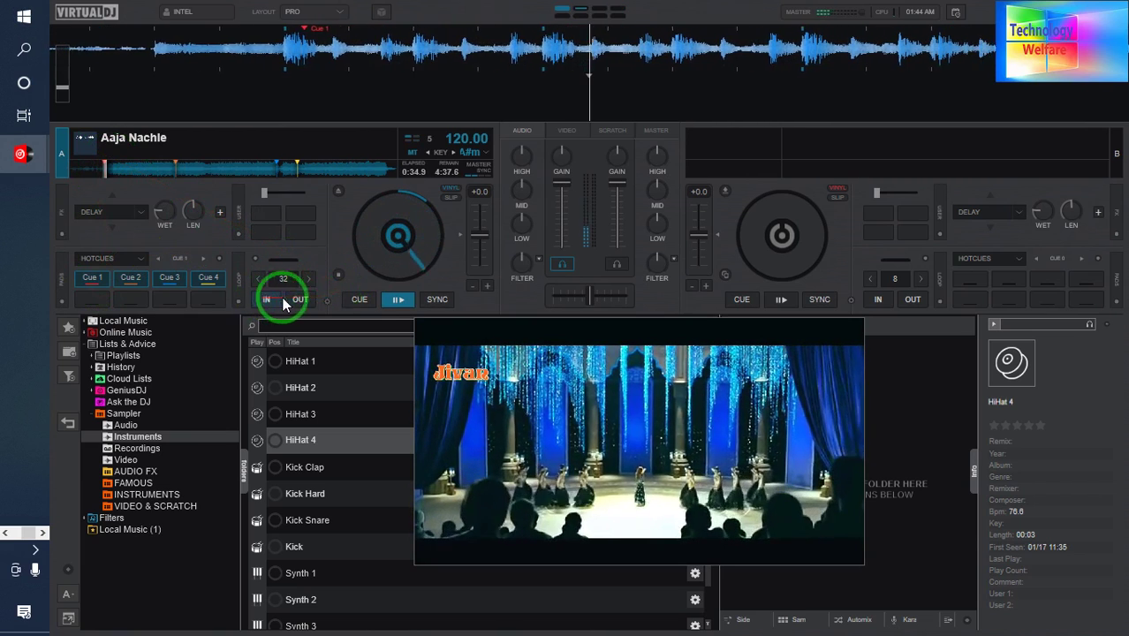
click(395, 299)
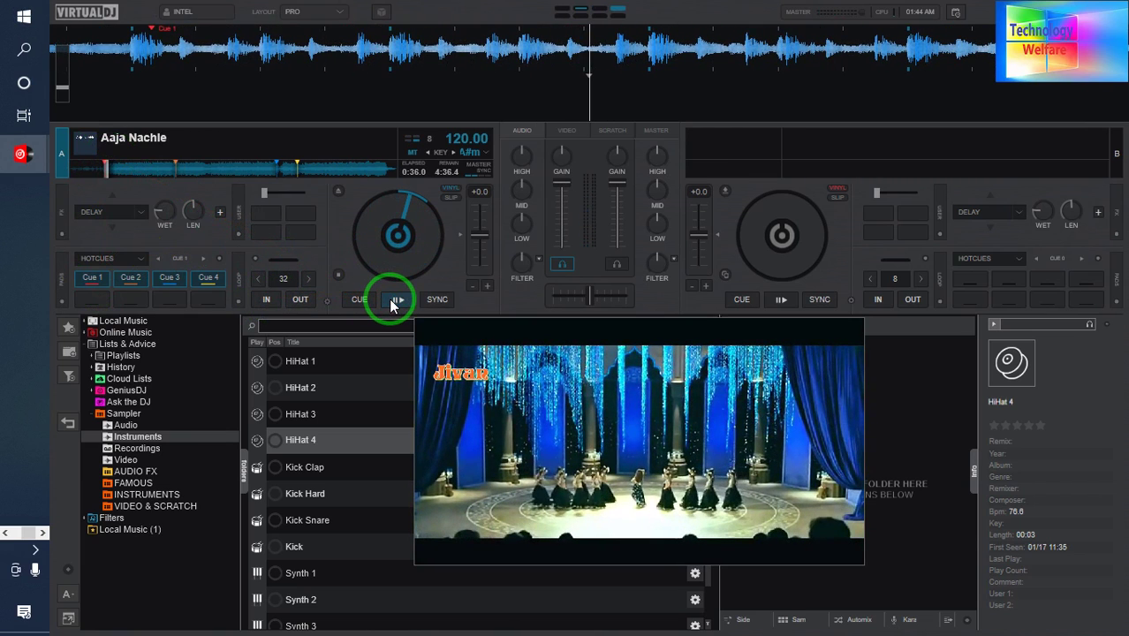
key(XF86AudioLowerVolume)
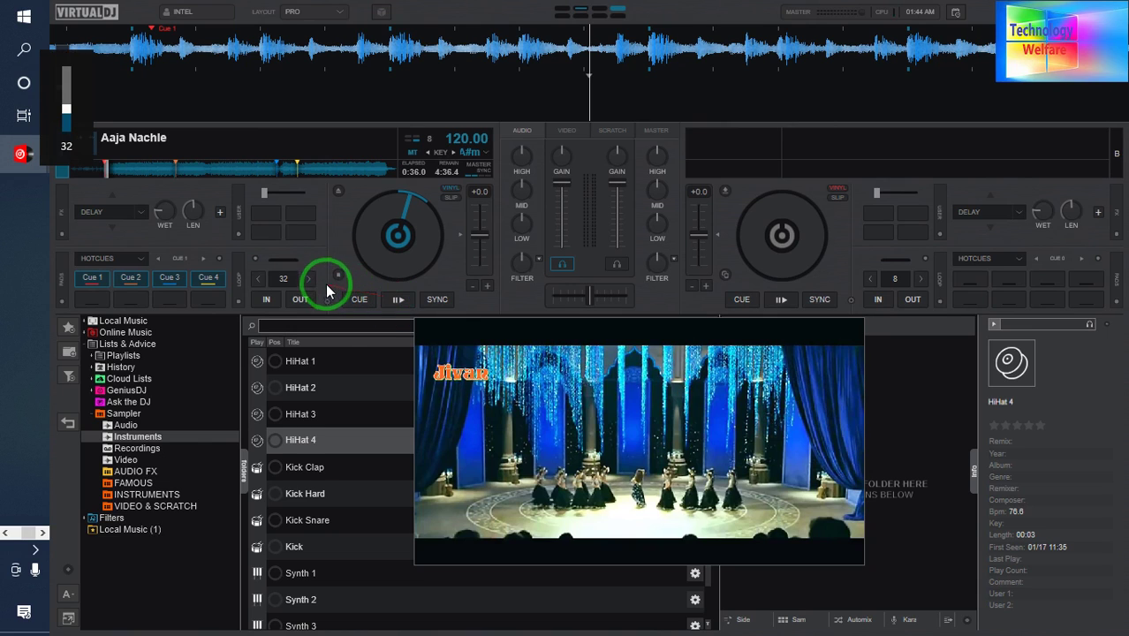
click(257, 279)
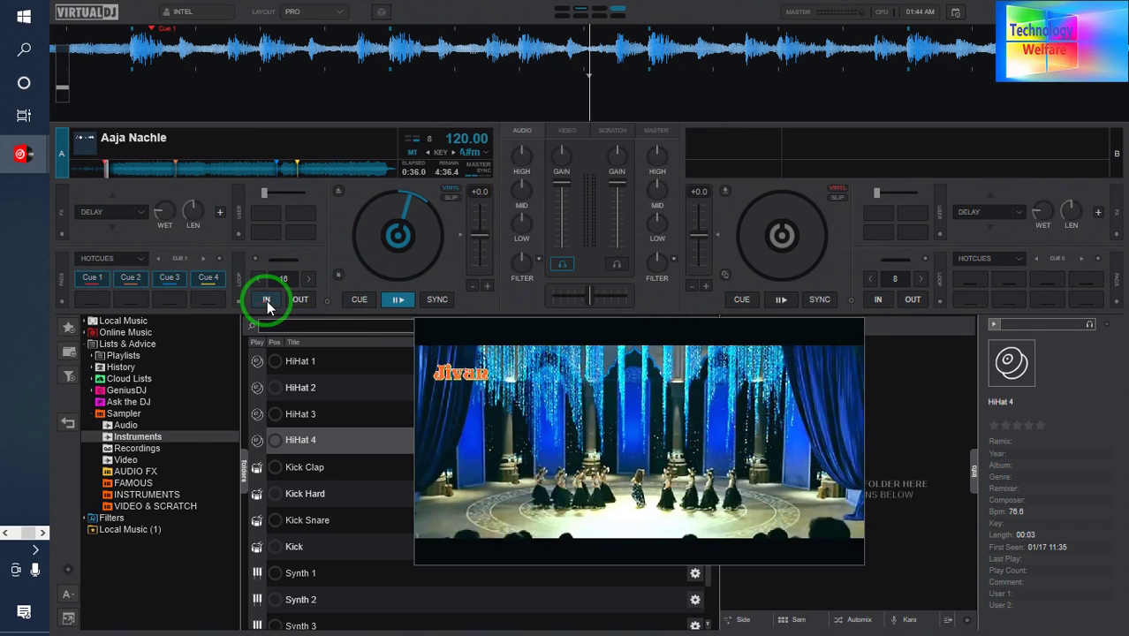
click(363, 300)
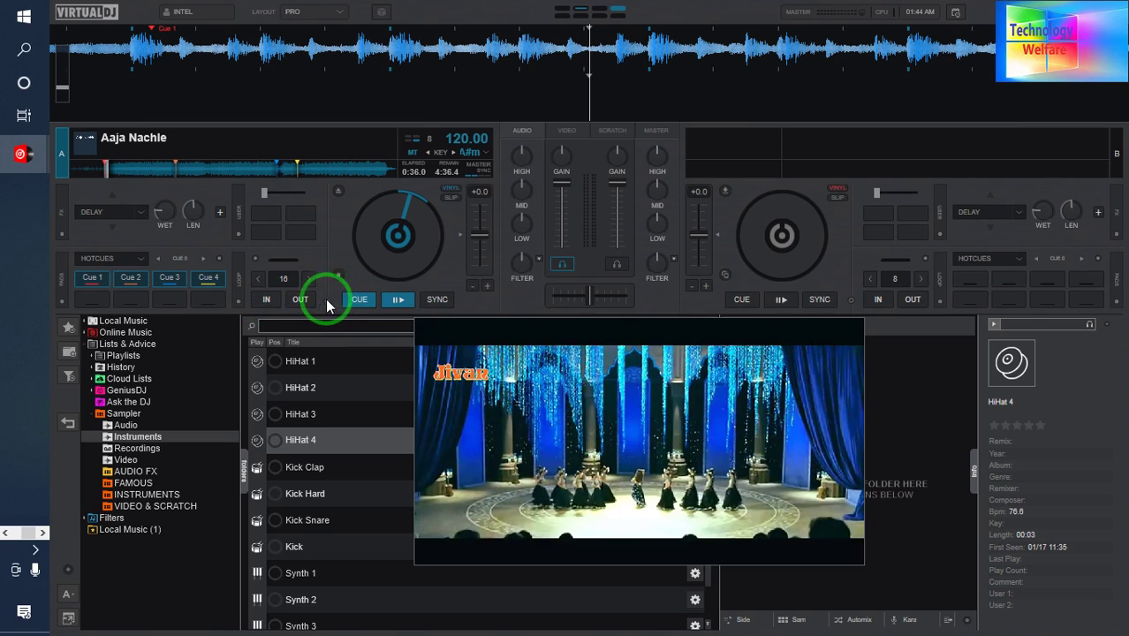
Step: Mark loop-in and loop-out points on deck A shortly after Cue 1 and double the loop's length to 8
click(265, 300)
click(397, 301)
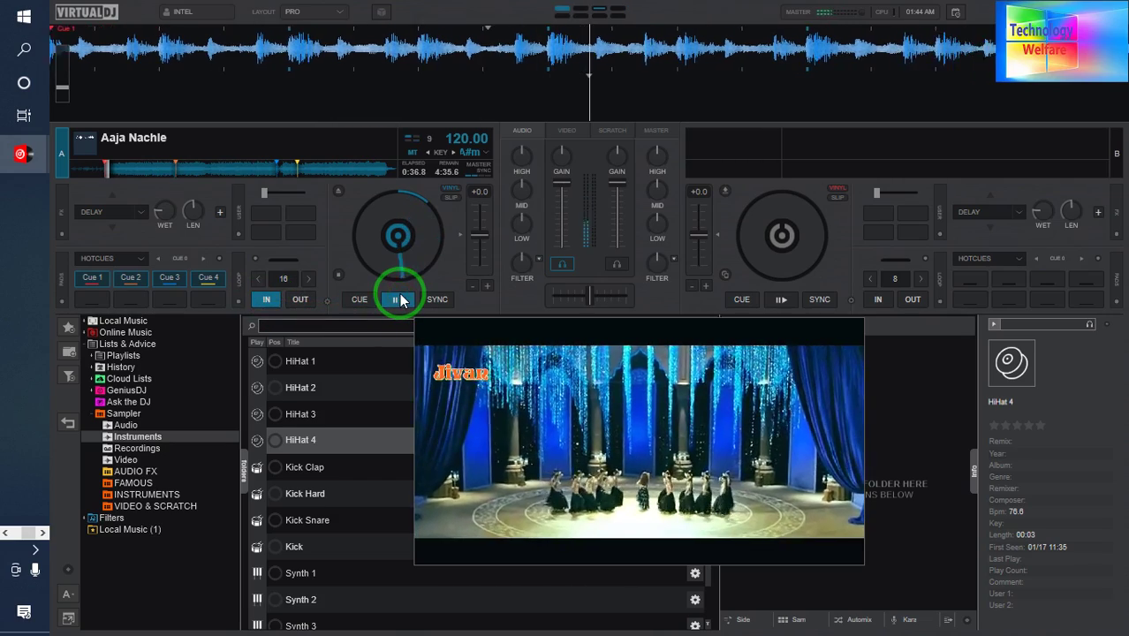
click(296, 300)
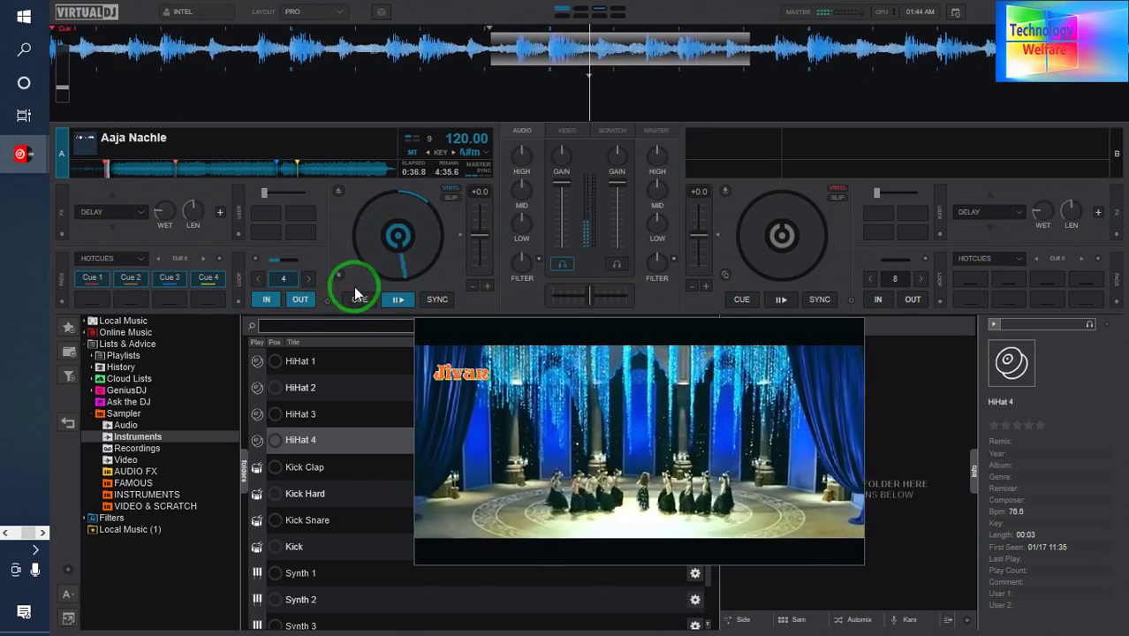
click(306, 280)
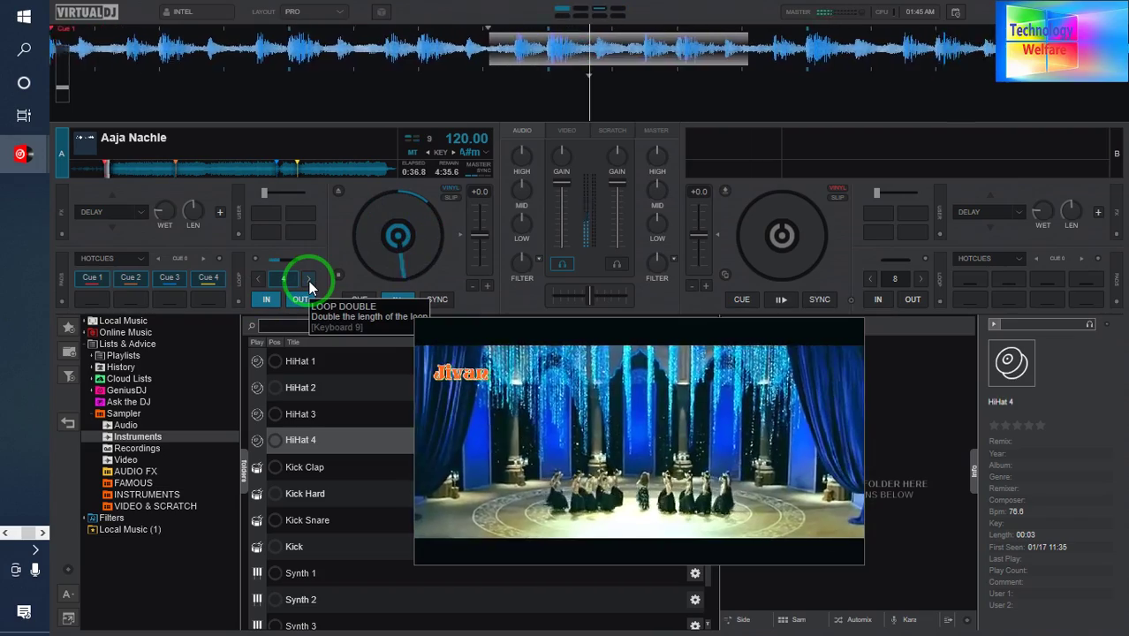
click(309, 281)
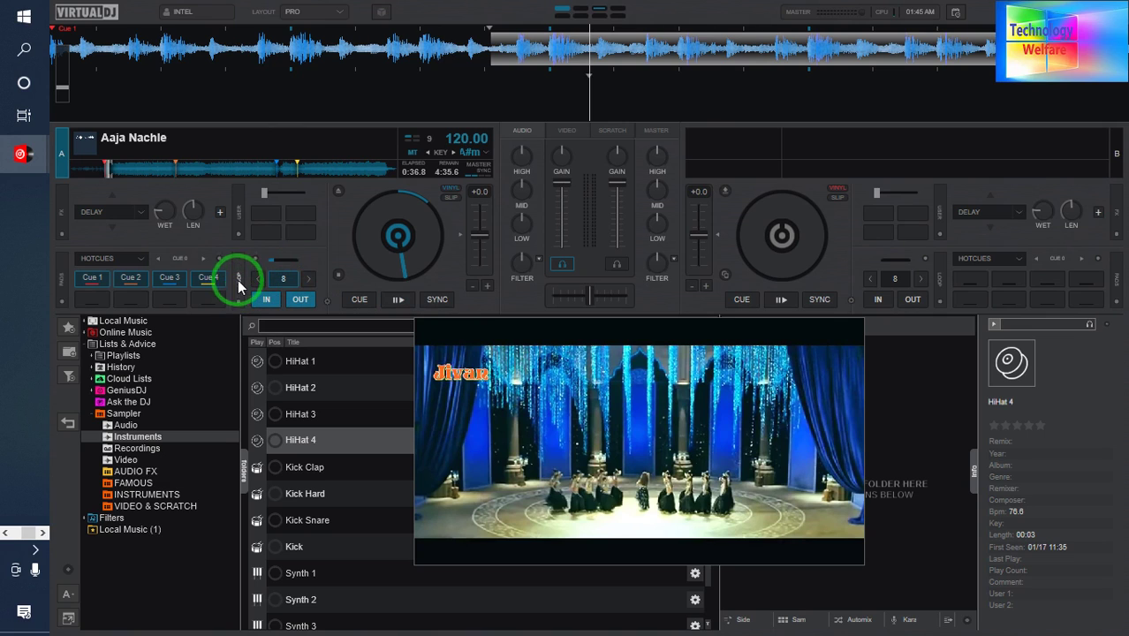
Step: Switch deck A's loop controls to Loop Rec, record the 8-beat loop as a sample, and move the video preview off the file list
click(239, 306)
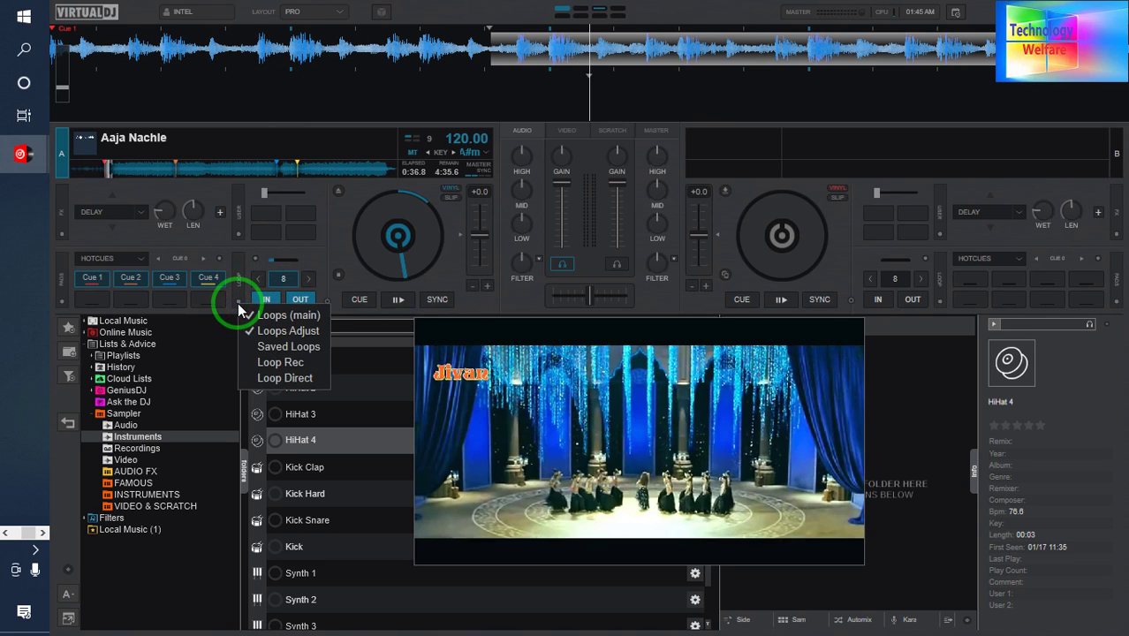
click(311, 366)
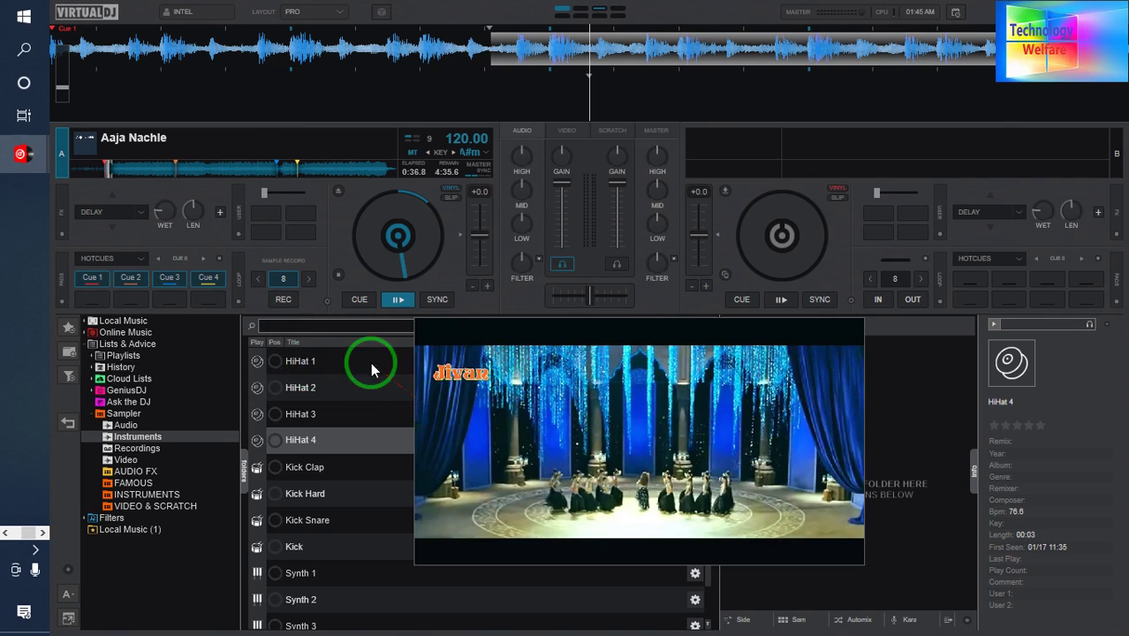
click(282, 301)
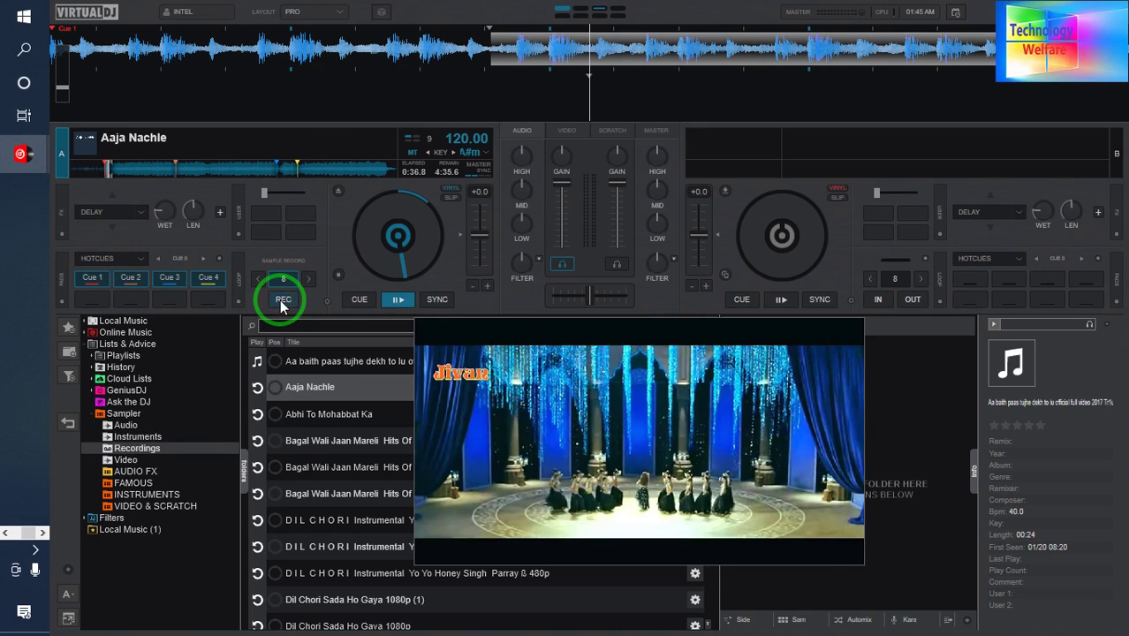
drag(596, 459, 866, 296)
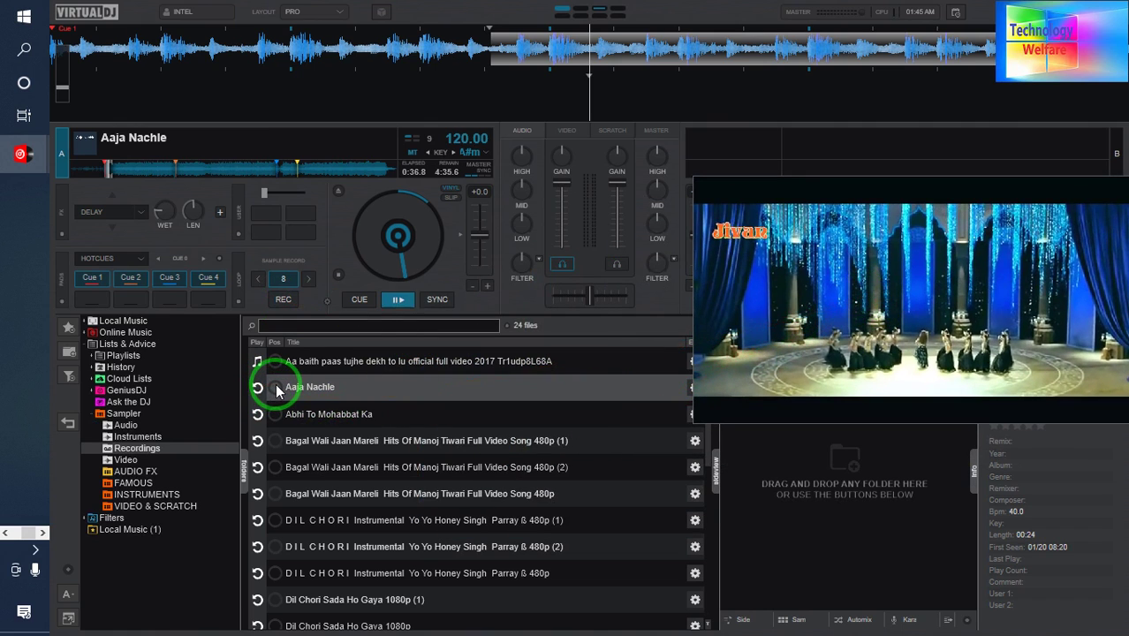
Step: Jump Aaja Nachle on deck A to Cue 4 and pause it shortly after
mouse_move(276, 391)
mouse_down()
mouse_move(273, 199)
mouse_move(400, 295)
mouse_up()
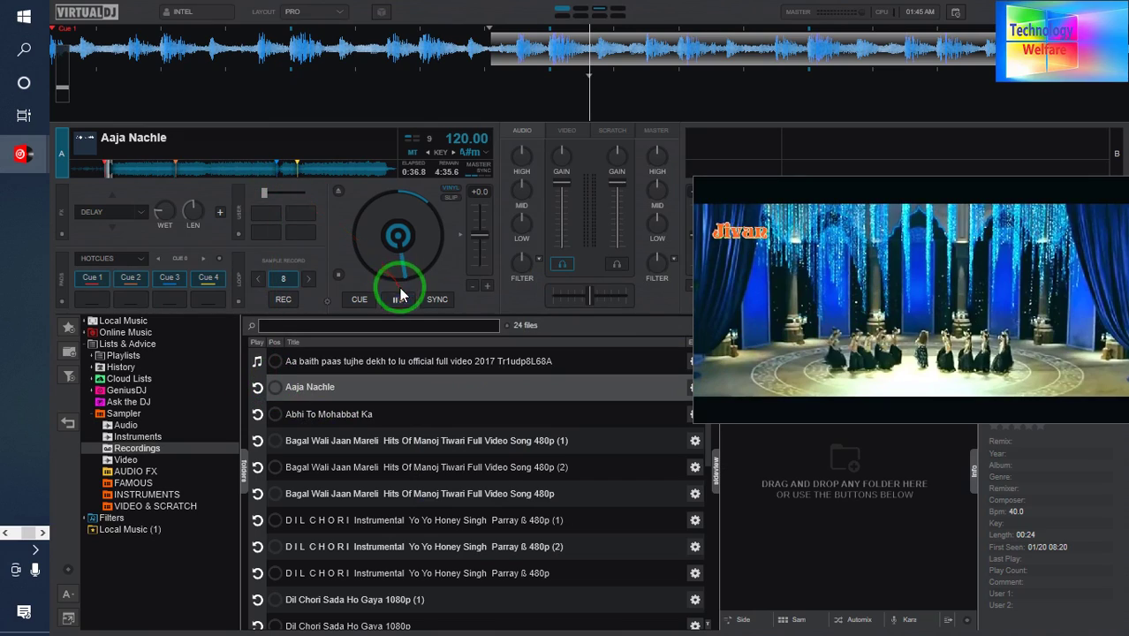
click(218, 280)
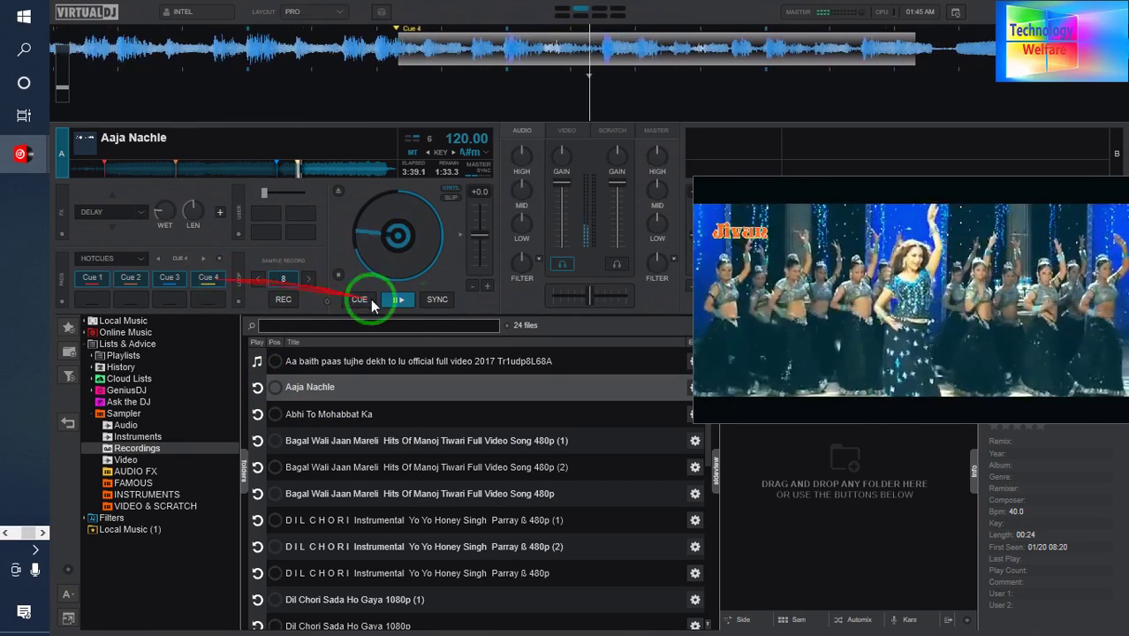
click(399, 300)
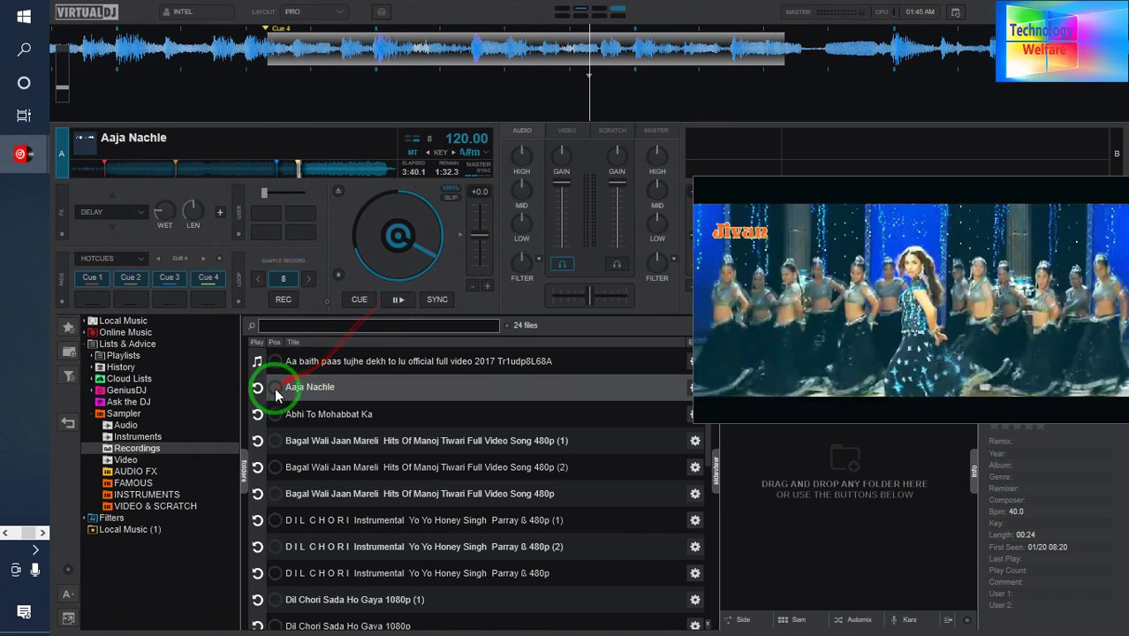
Step: Lower the system volume to 10 and play the recorded Aaja Nachle sample, moving the video preview fully into view
key(XF86AudioLowerVolume)
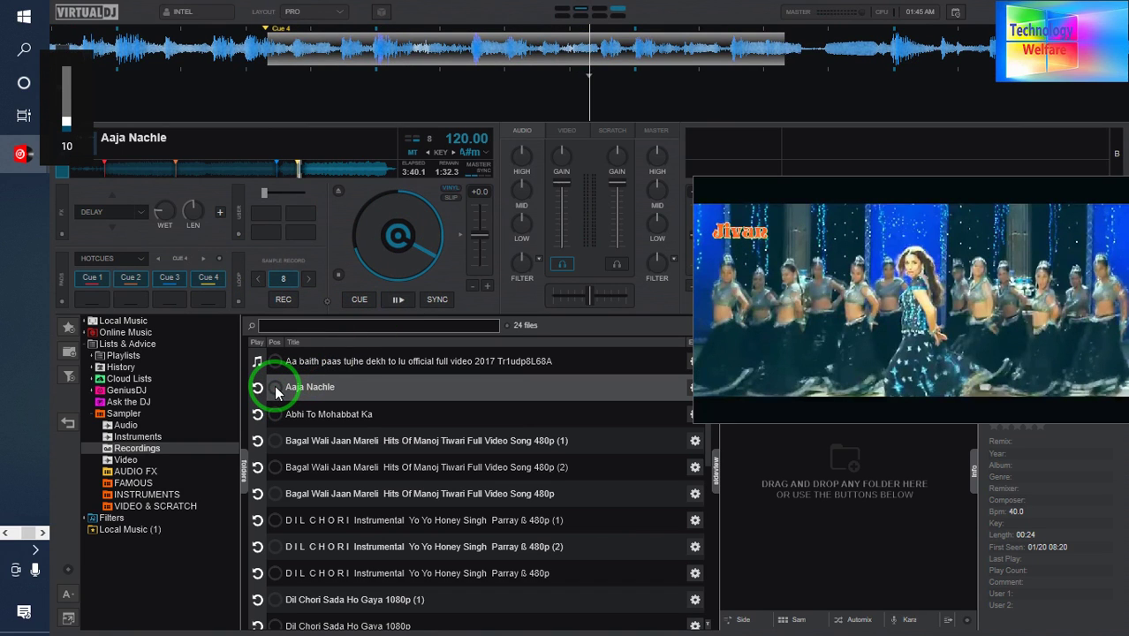
double_click(277, 393)
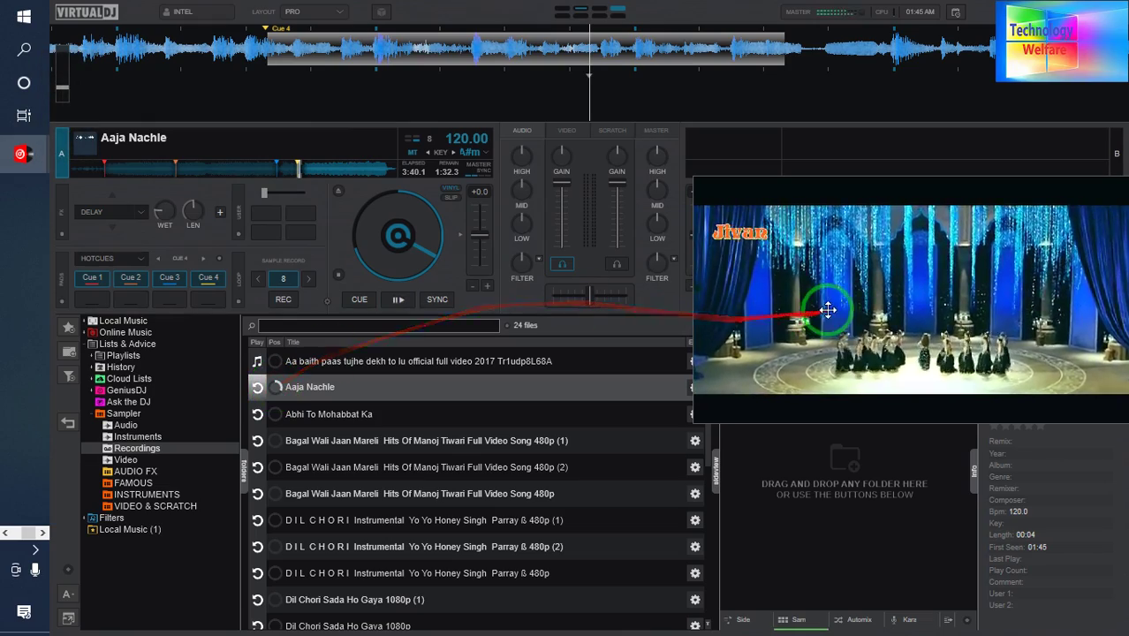
click(860, 303)
drag(860, 302, 717, 257)
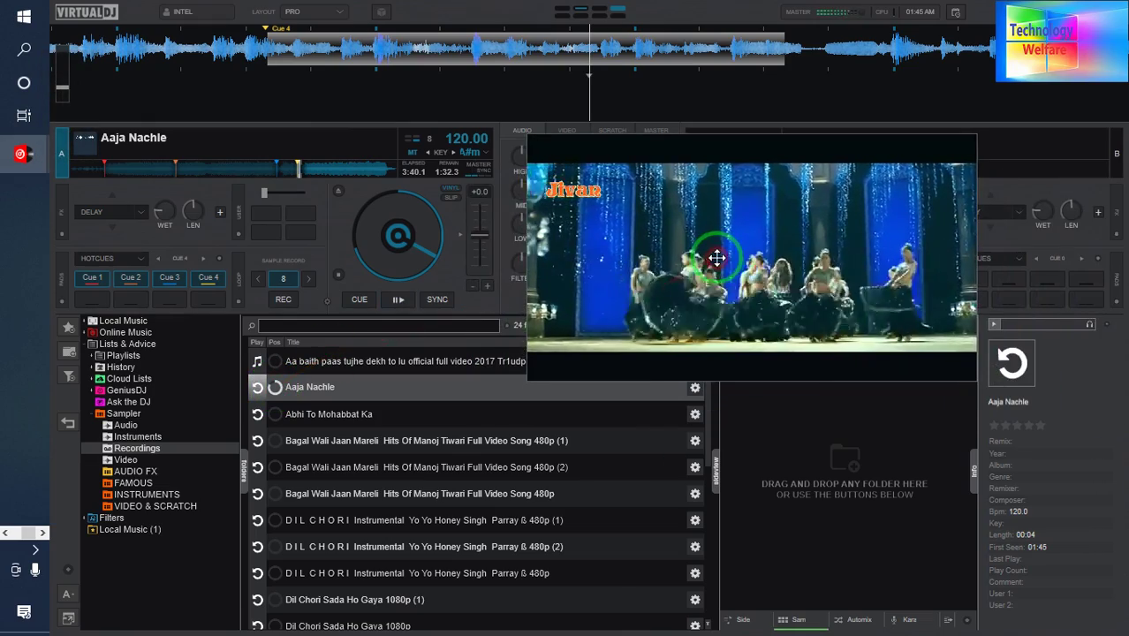
Step: Turn the system volume down further in several increments
key(XF86AudioLowerVolume)
key(XF86AudioLowerVolume)
key(XF86AudioLowerVolume)
key(XF86AudioLowerVolume)
key(XF86AudioLowerVolume)
key(XF86AudioLowerVolume)
key(XF86AudioLowerVolume)
key(XF86AudioLowerVolume)
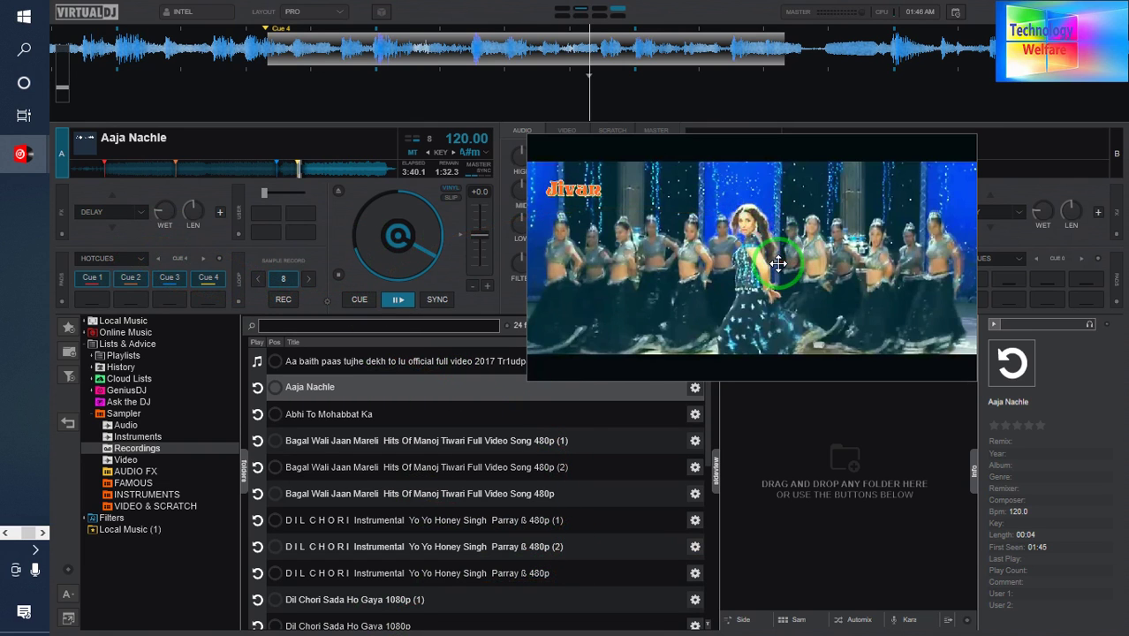
Step: Open the Aaja Nachle recording in the sample editor, repositioning the video preview to reach its edit control
drag(782, 257, 754, 351)
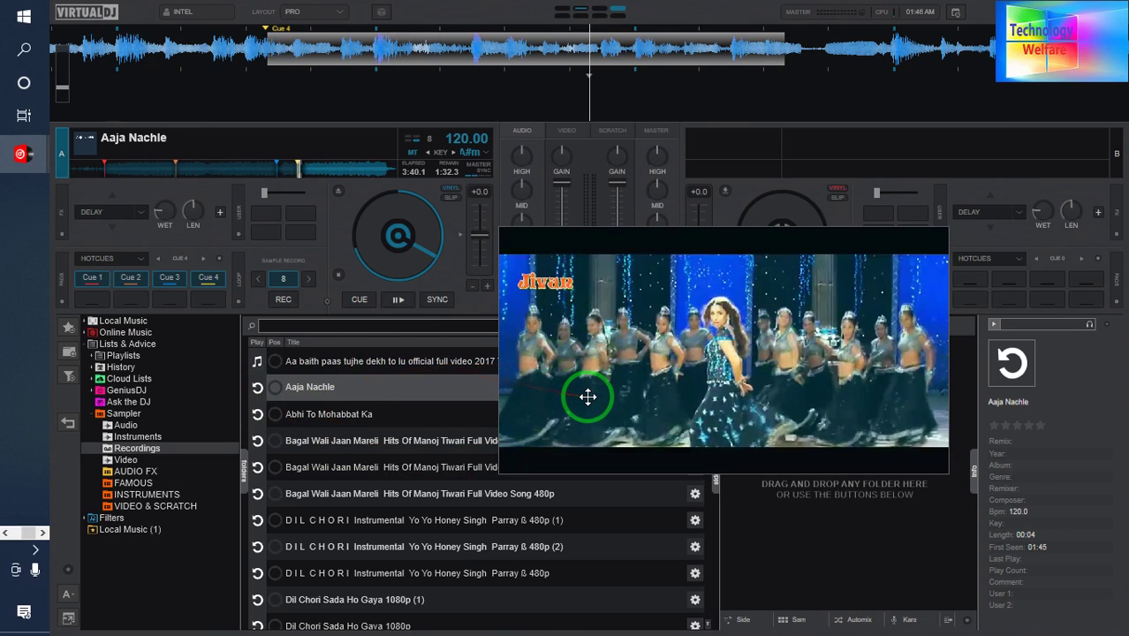
click(748, 433)
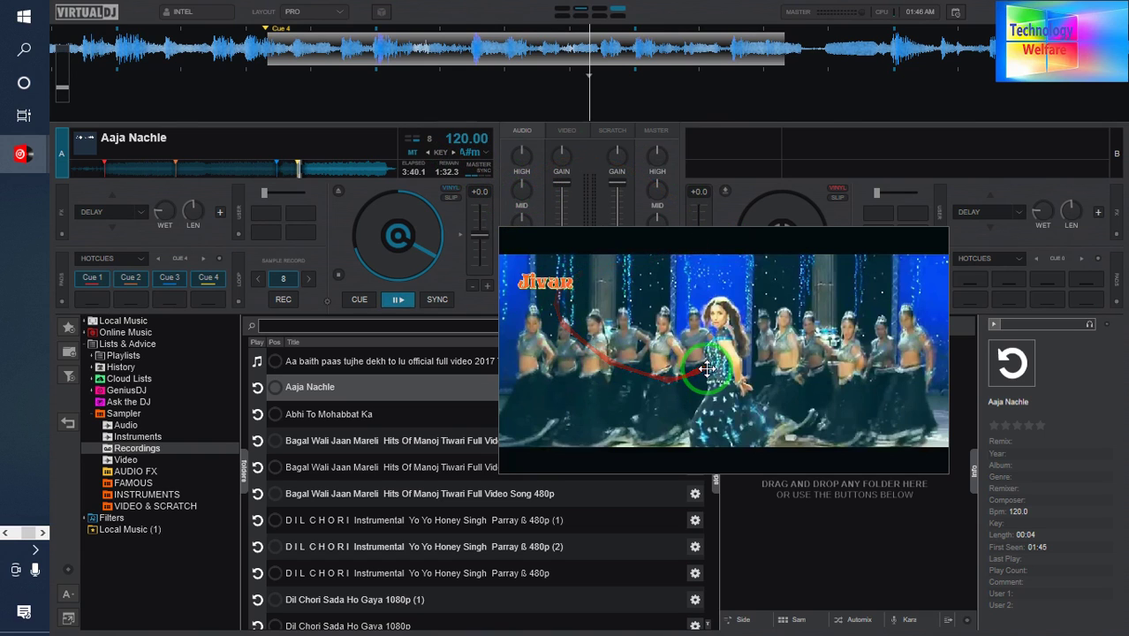
drag(802, 342, 589, 200)
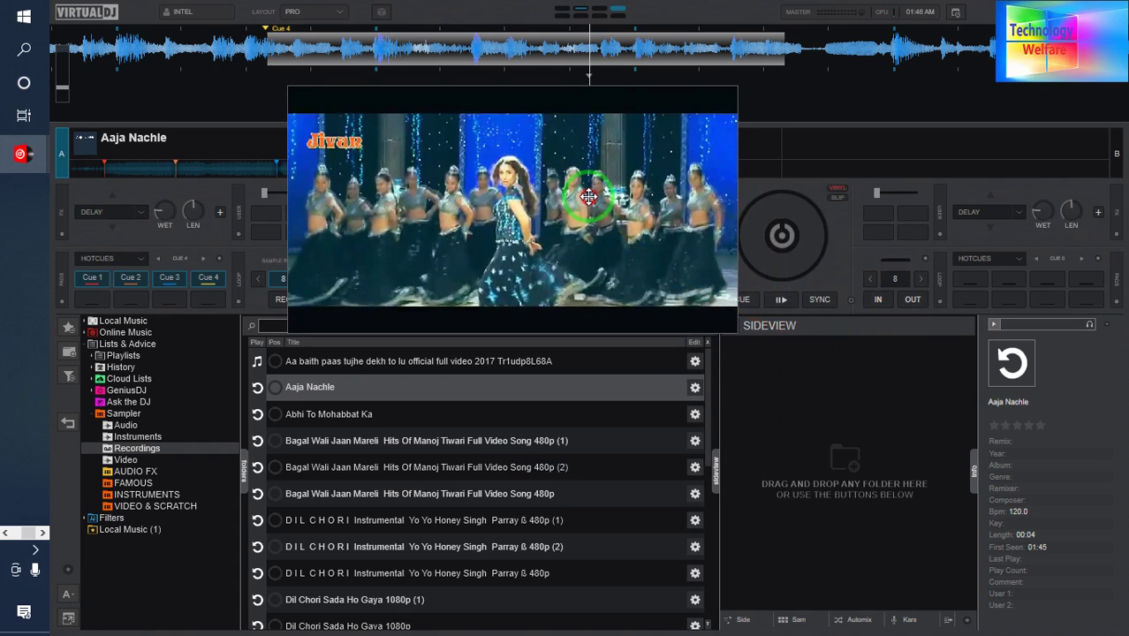
click(695, 388)
drag(565, 158, 525, 298)
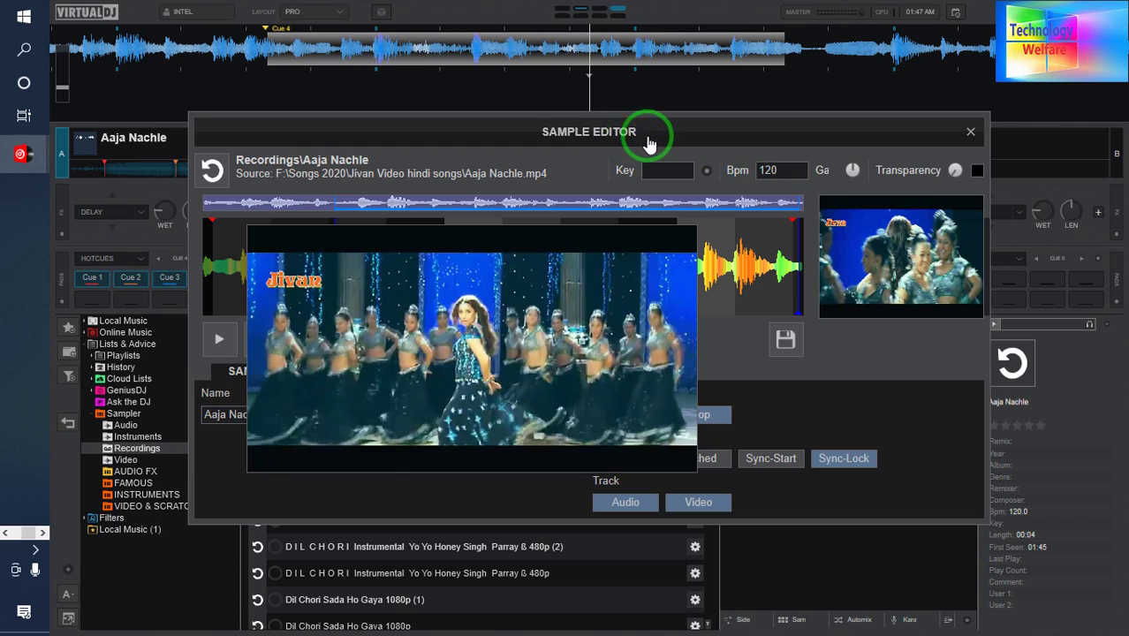
Step: Set the Aaja Nachle sample's BPM to 150 and save it, shifting the video preview clear of the editor's settings
click(783, 169)
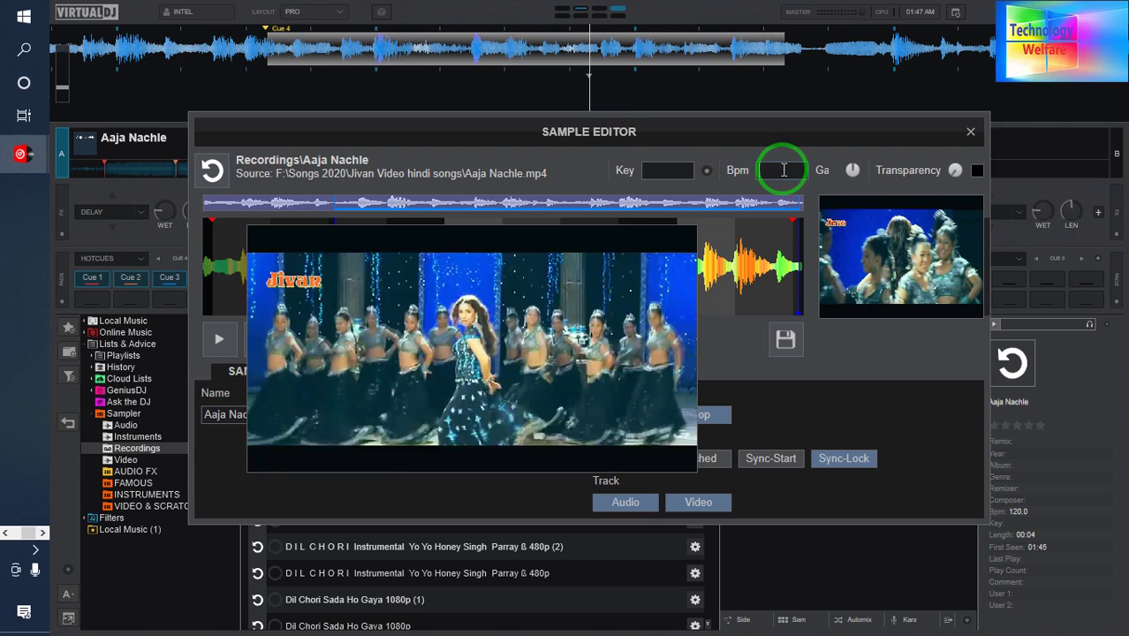
text(150)
click(766, 393)
click(810, 344)
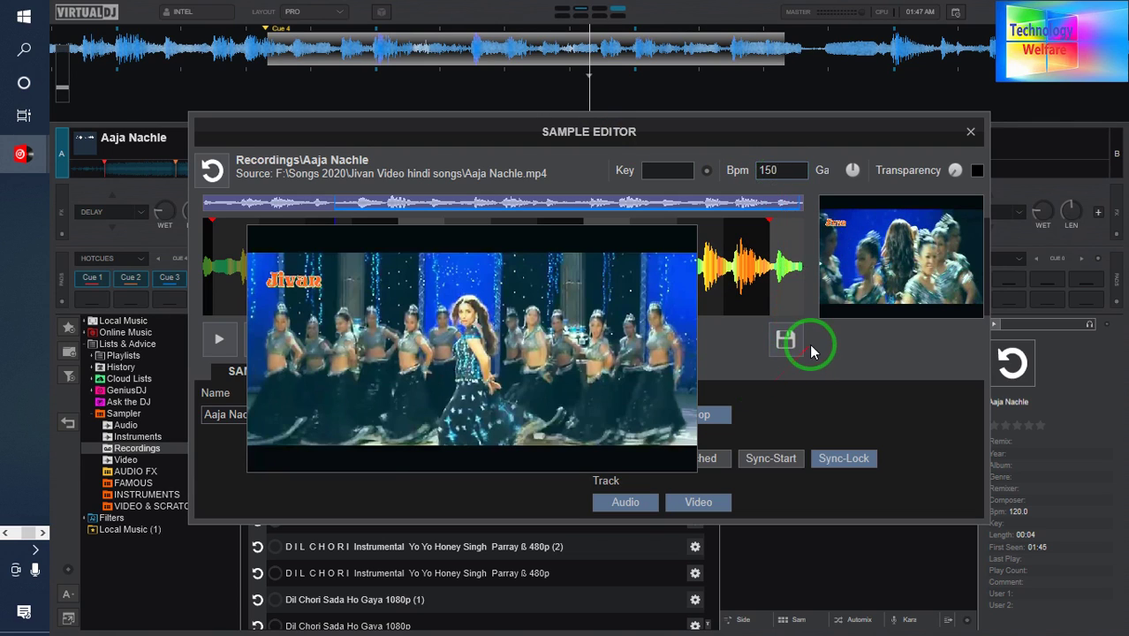
drag(605, 320, 433, 298)
click(748, 322)
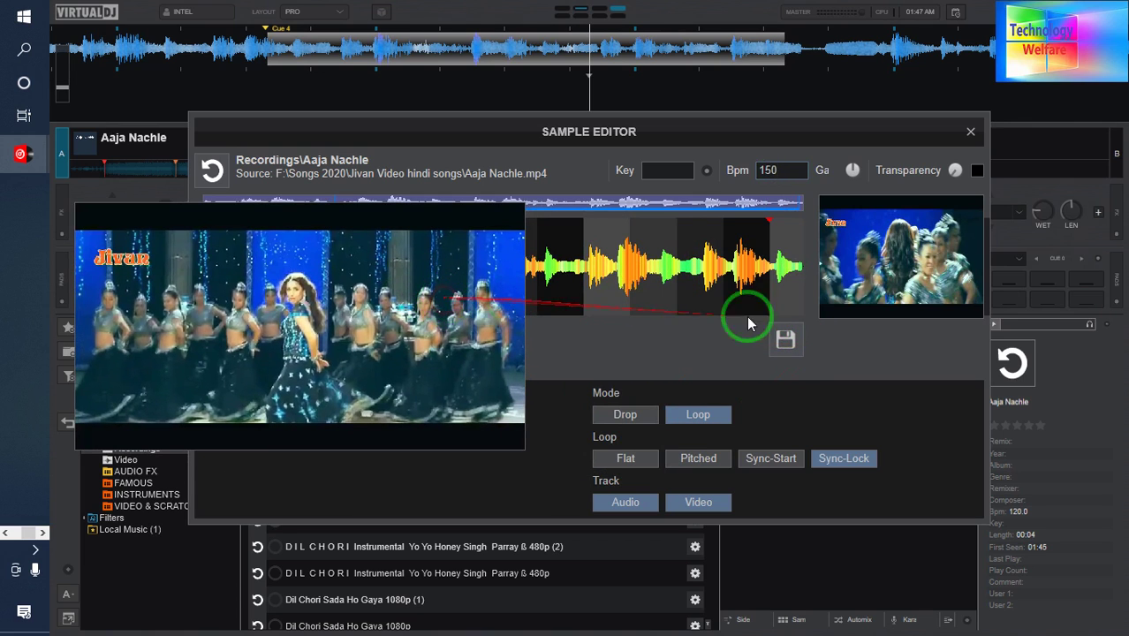
click(785, 340)
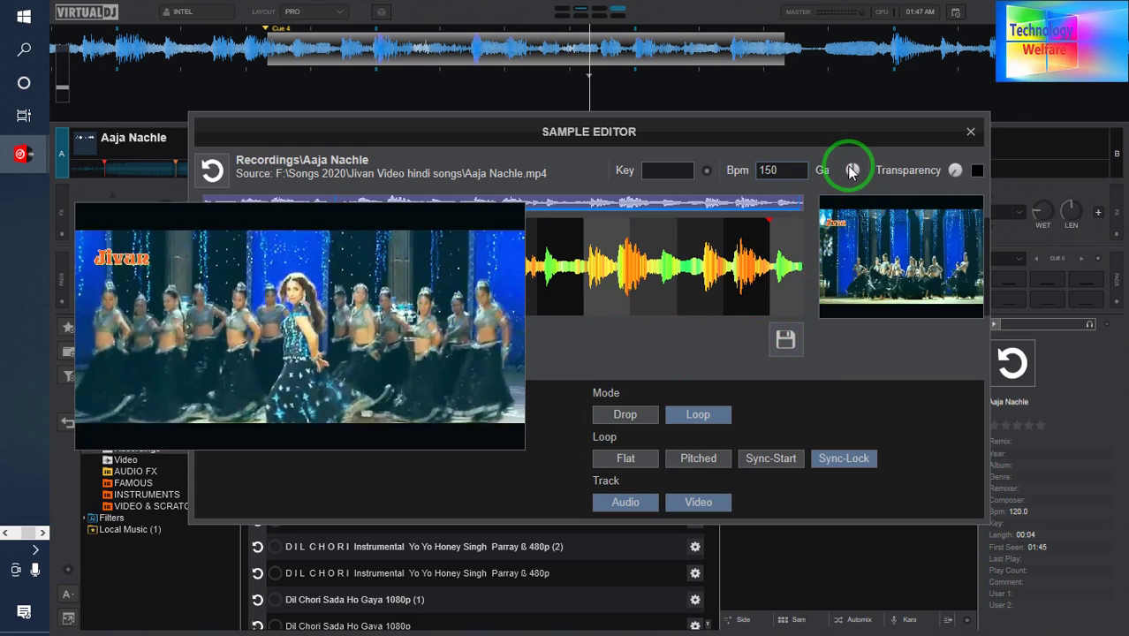
drag(851, 171, 848, 173)
click(798, 351)
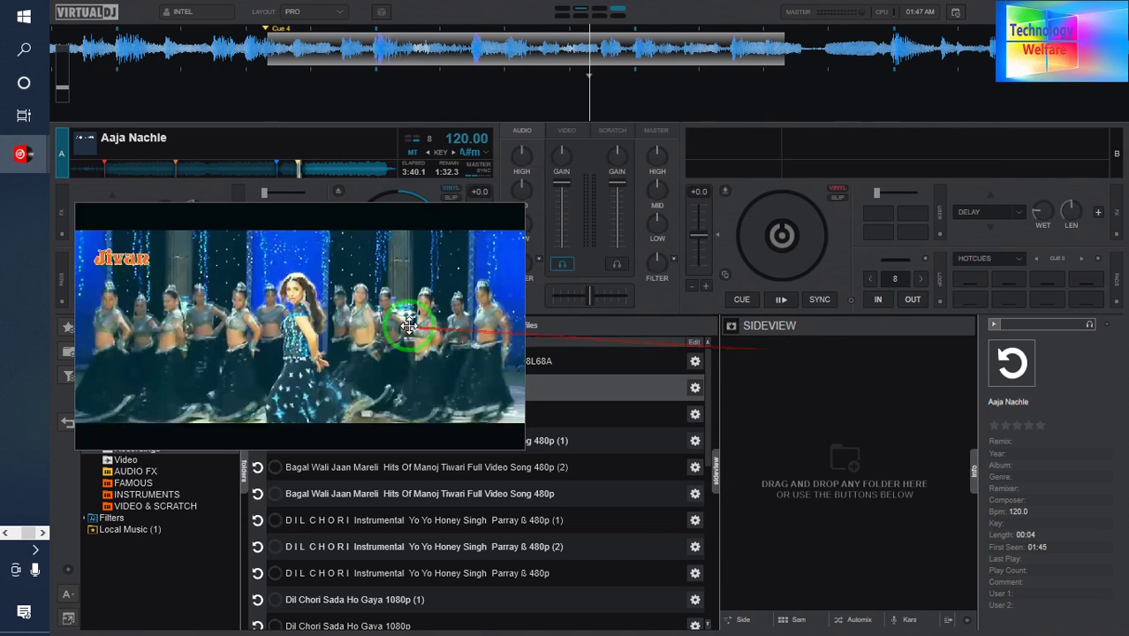
Step: Move the video preview away from the recordings list so the sample titles are uncovered
click(361, 316)
drag(362, 316, 587, 215)
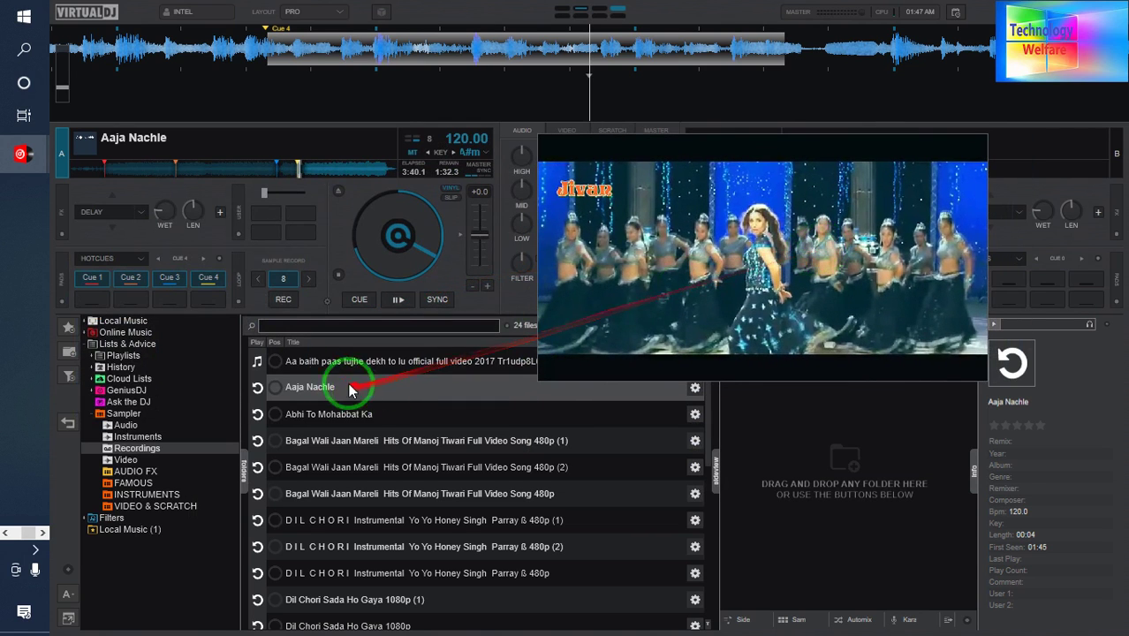
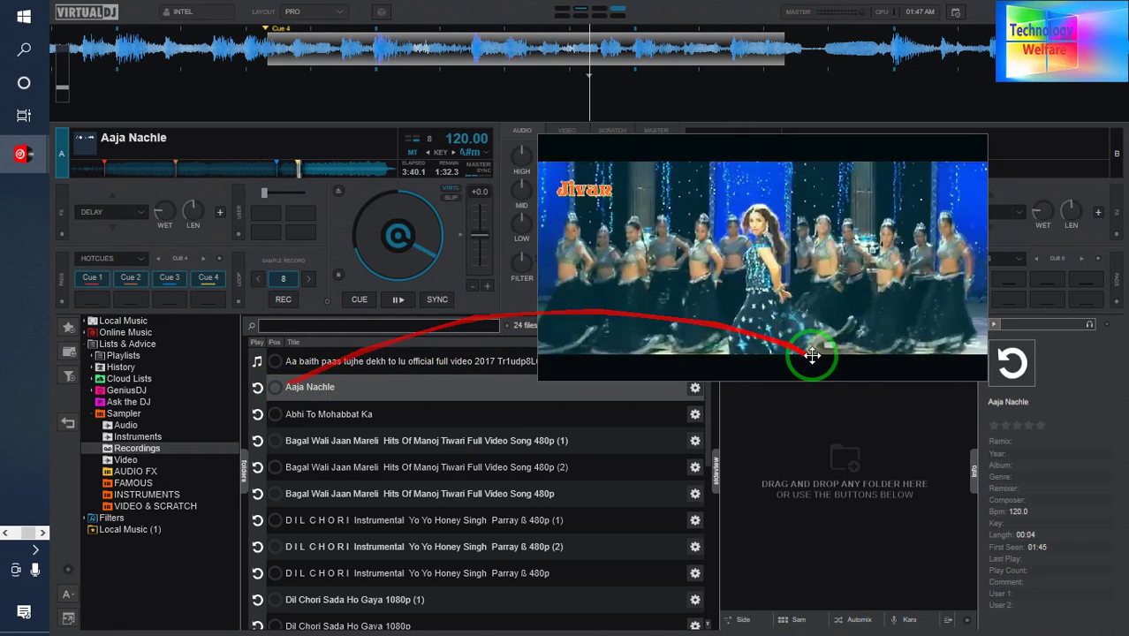
drag(857, 254, 657, 380)
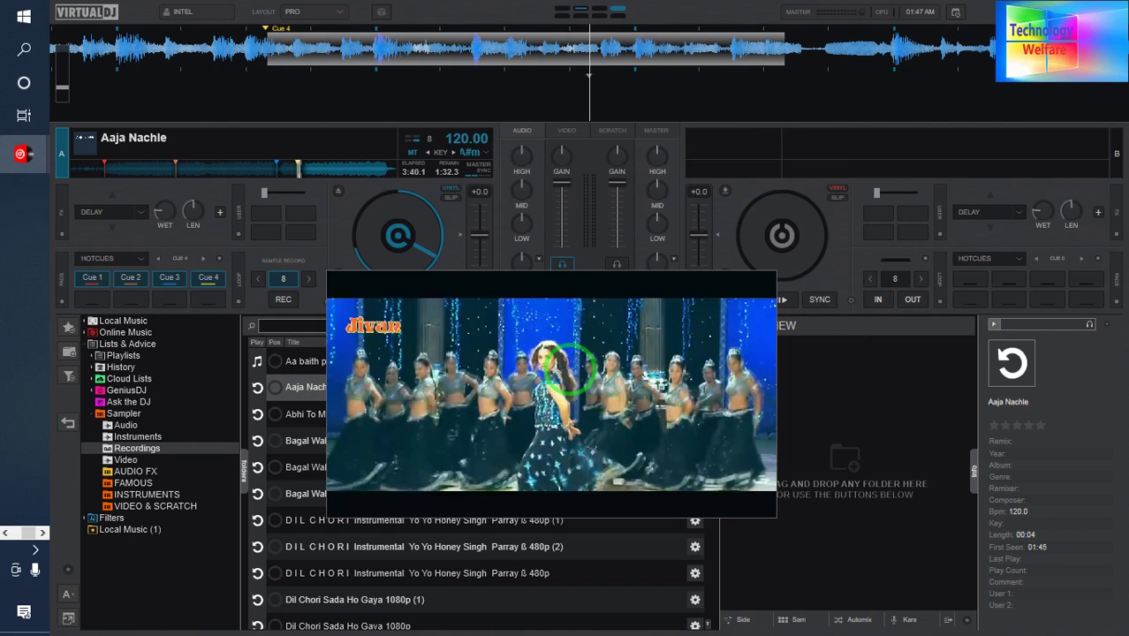
drag(541, 317, 801, 163)
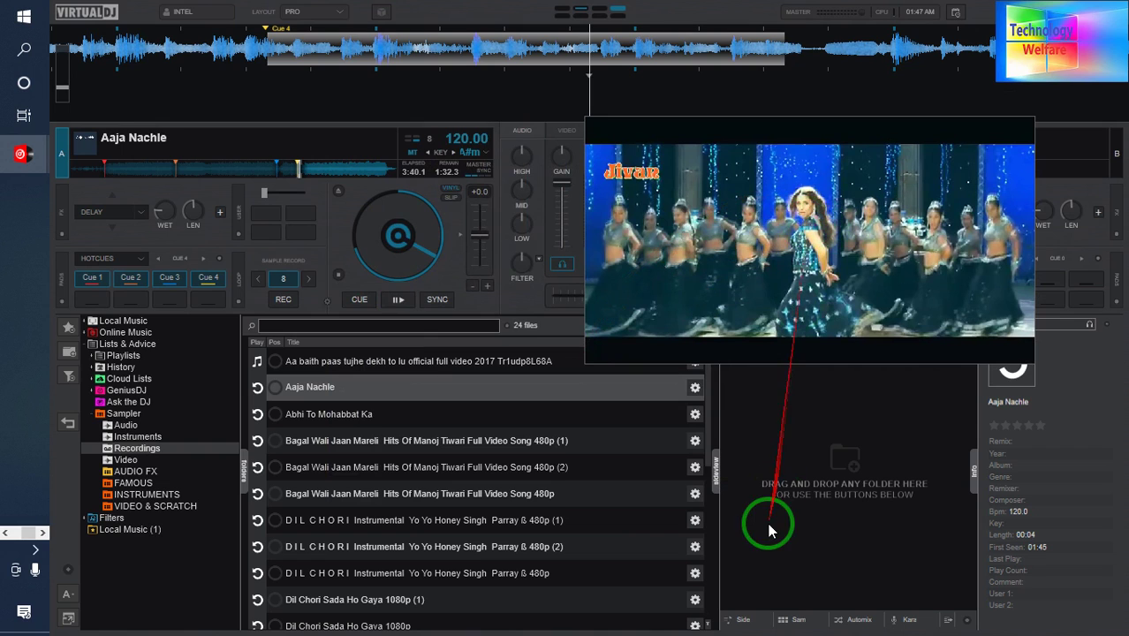
Step: Find the Shravan Aftab Shivdasani & Lisa Ray Audio Jukebox sample without a number suffix in the recordings and play it
drag(709, 416, 736, 624)
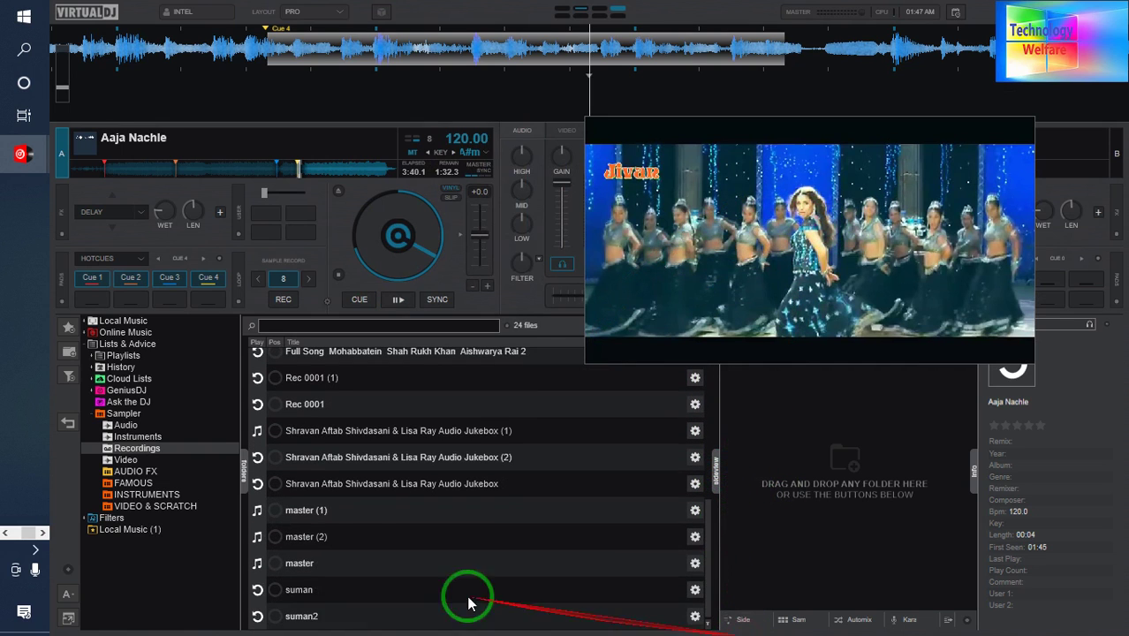
click(272, 483)
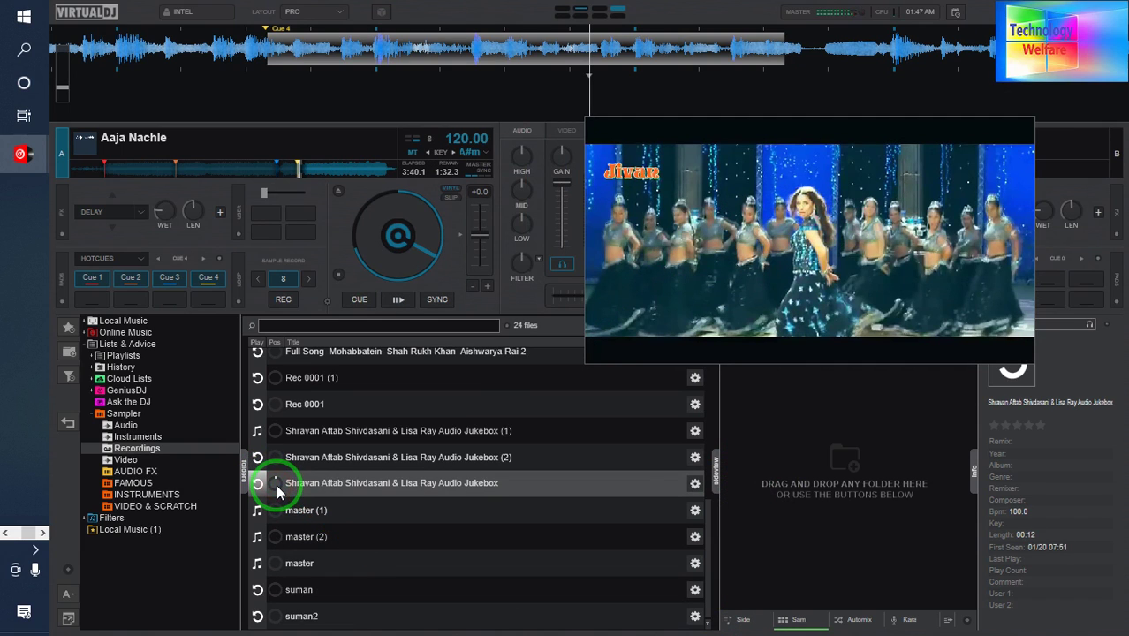
drag(277, 492, 695, 475)
Step: Set the unnumbered Shravan Aftab Shivdasani & Lisa Ray Audio Jukebox sample's BPM to 85, save it, and play it back
click(696, 483)
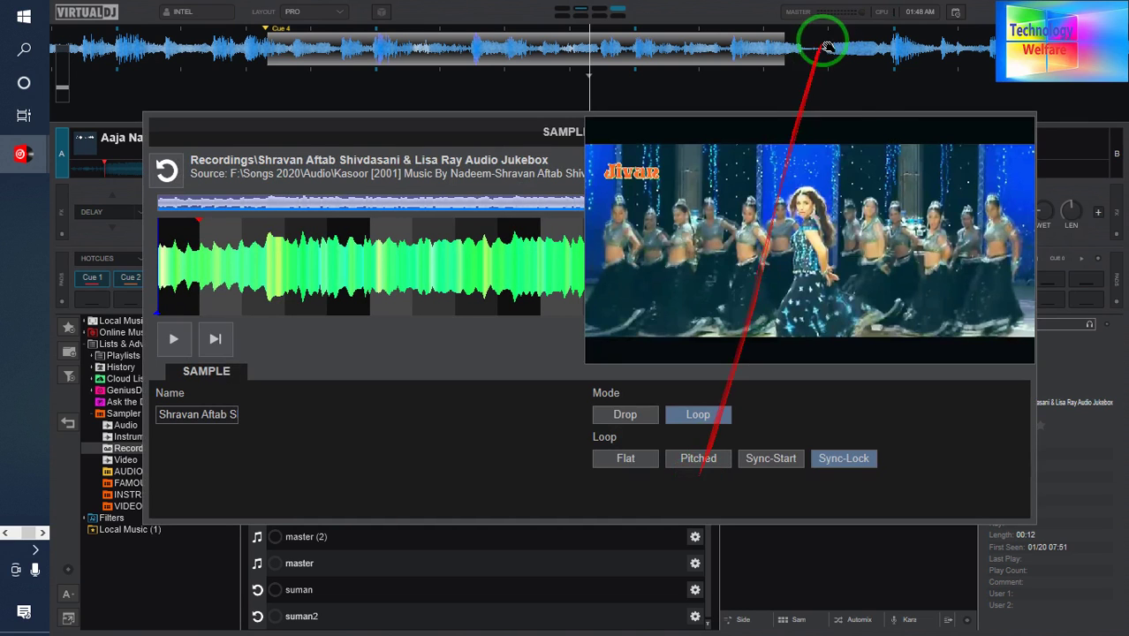
drag(892, 217, 548, 417)
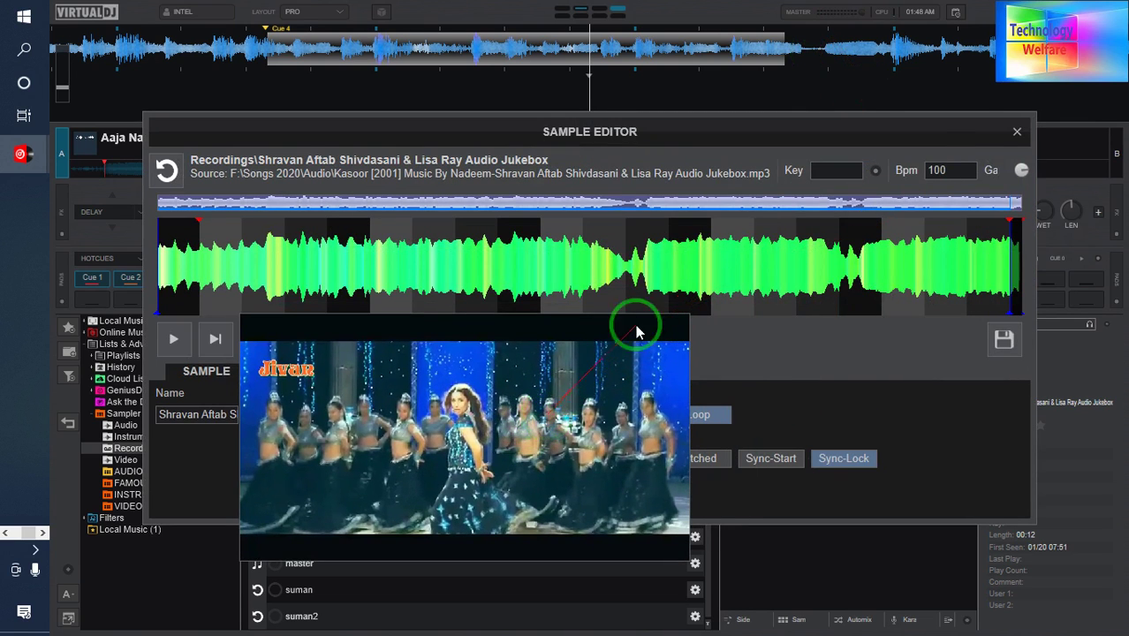
click(956, 172)
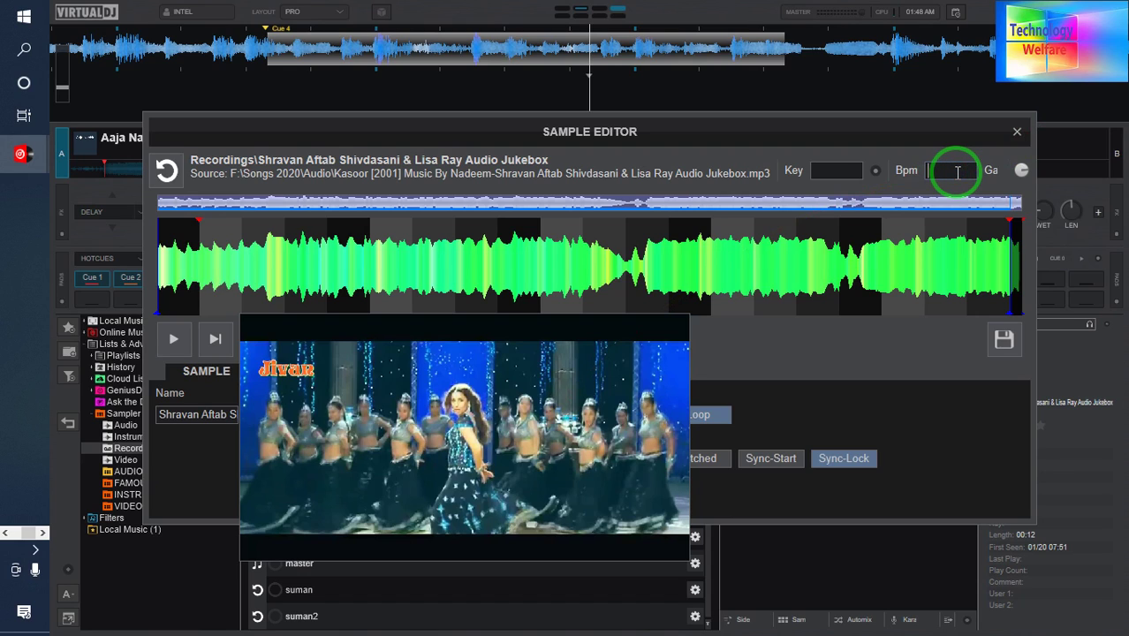
text(85)
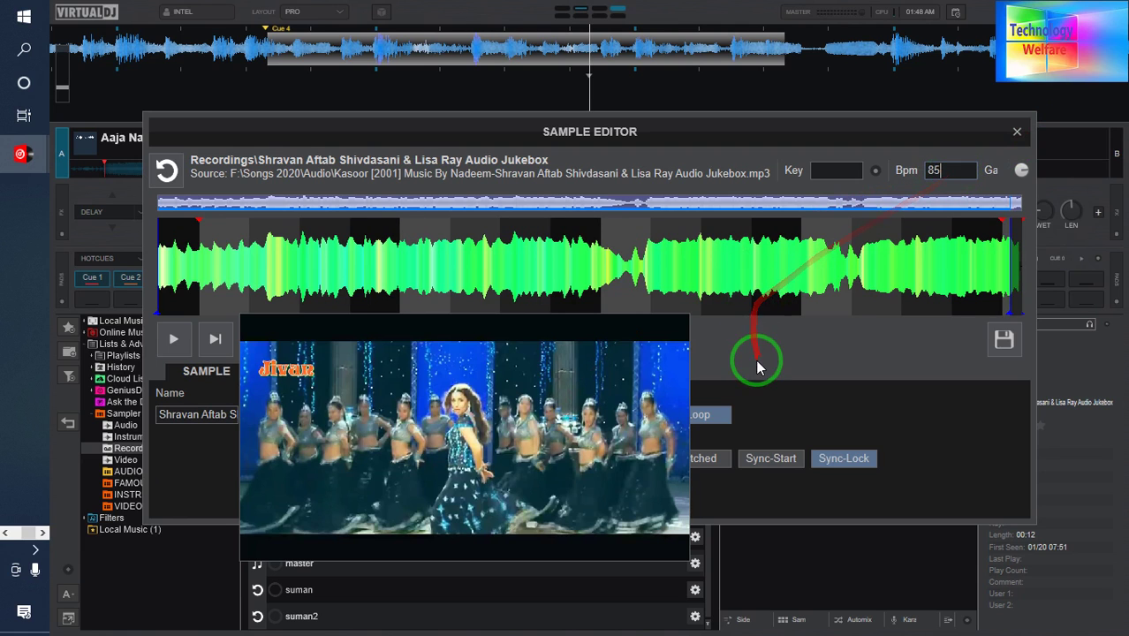
click(1001, 341)
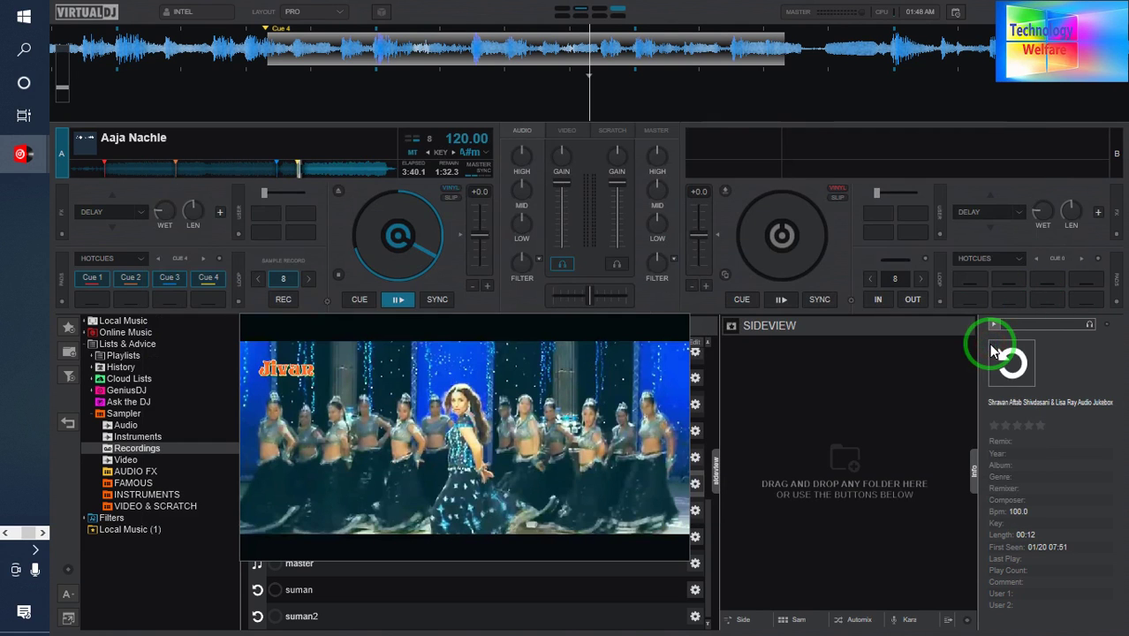
drag(424, 457, 763, 235)
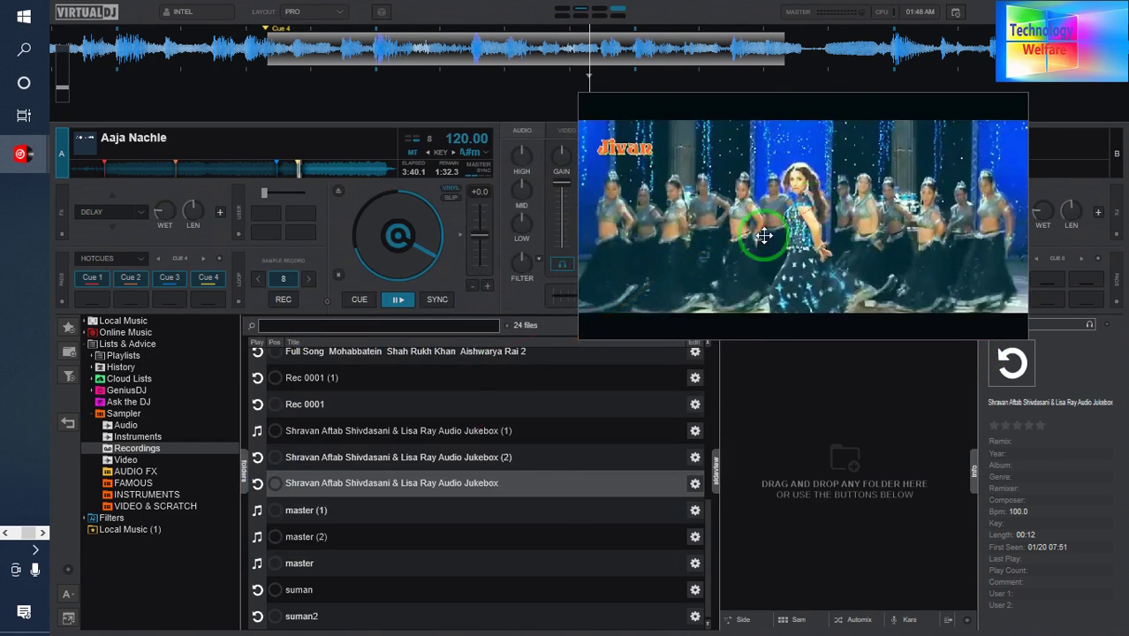
click(278, 485)
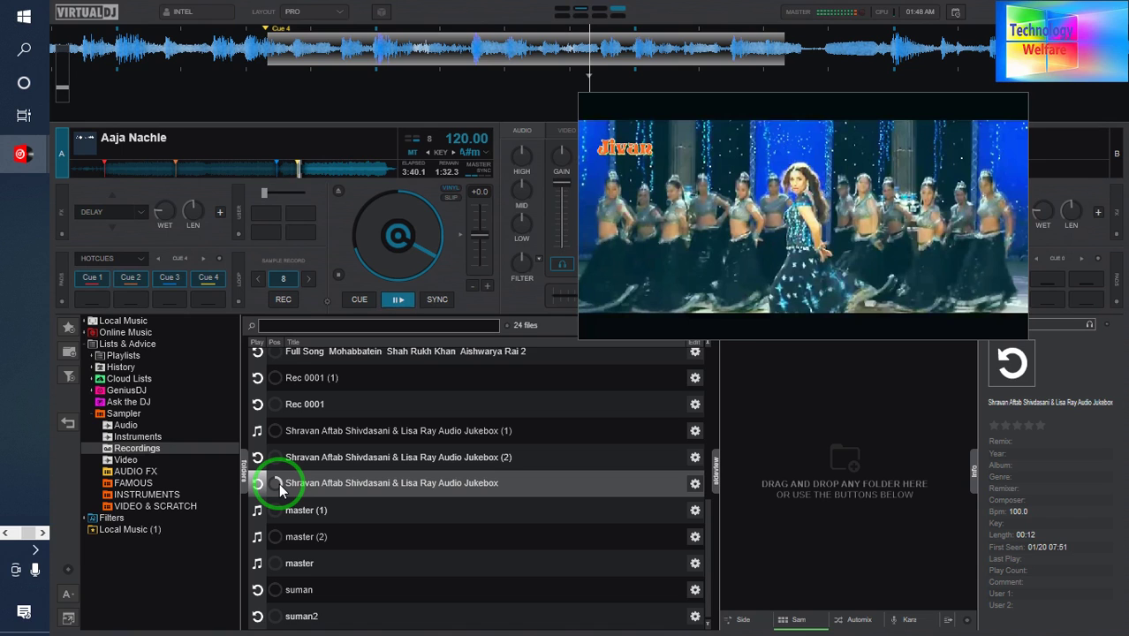
Step: Reopen the same jukebox sample in the editor, set its BPM to 120, save it, and uncover the recordings list
click(695, 483)
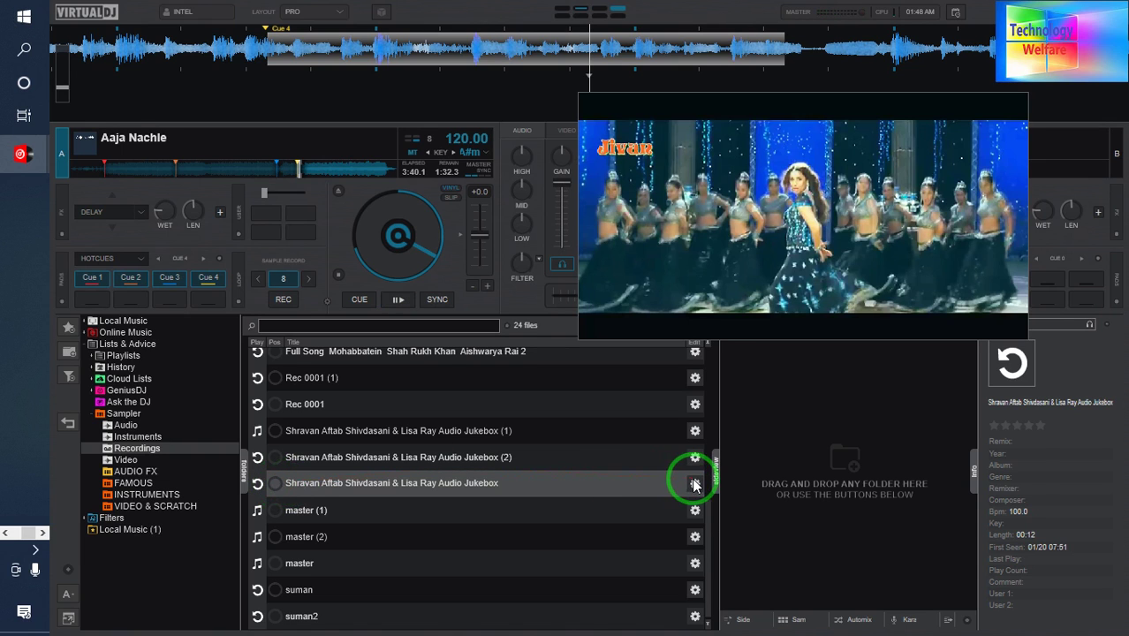
drag(877, 177, 616, 378)
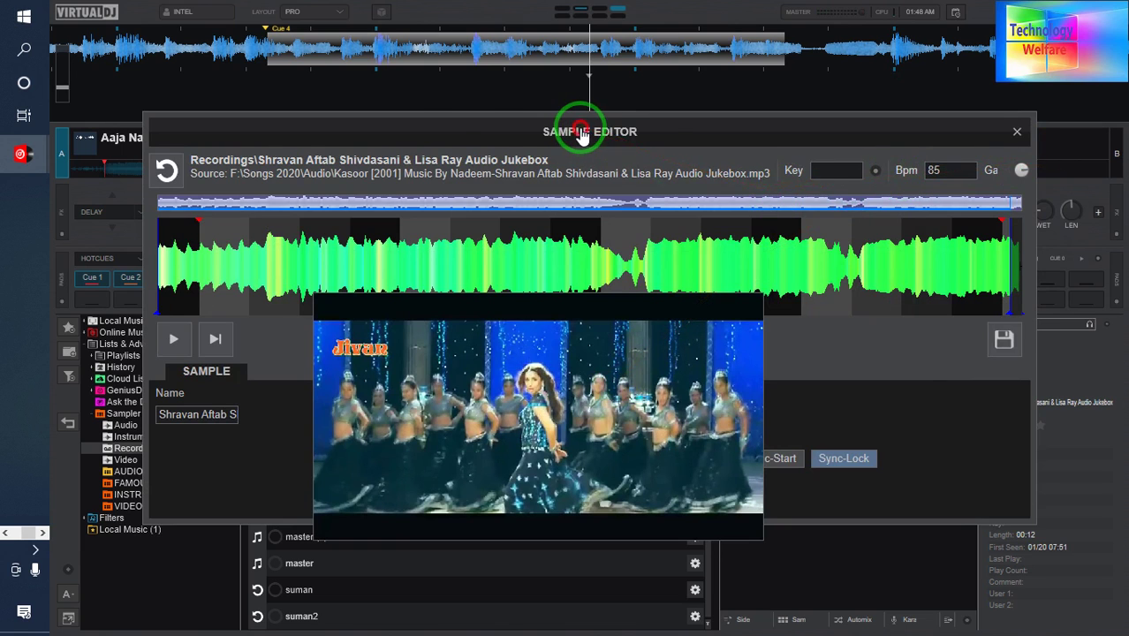
drag(582, 131, 553, 281)
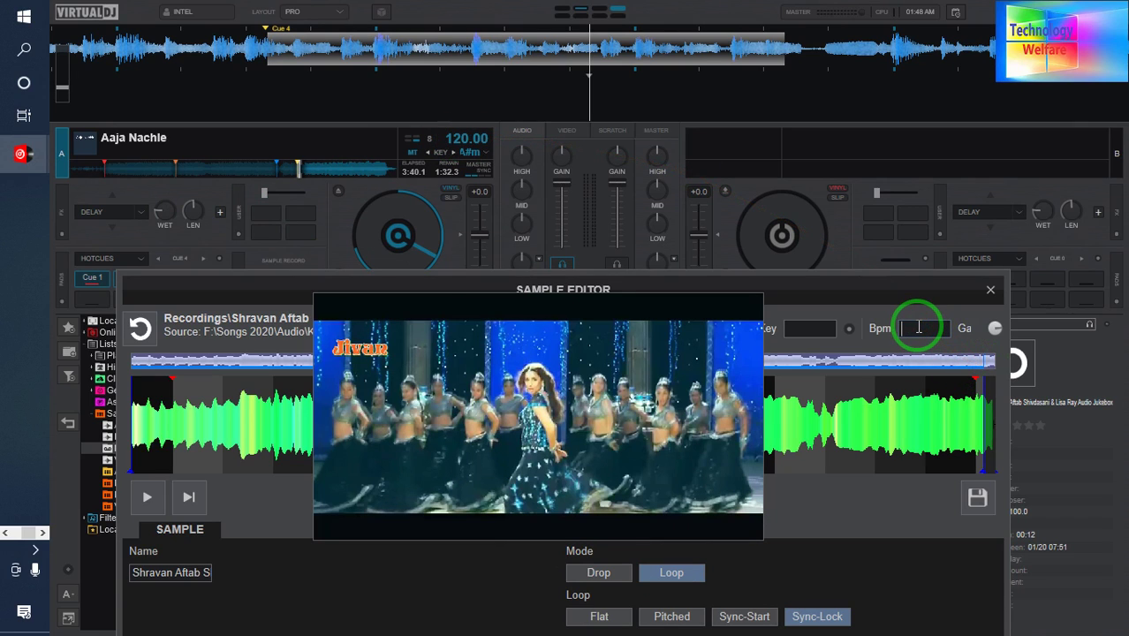
text(0)
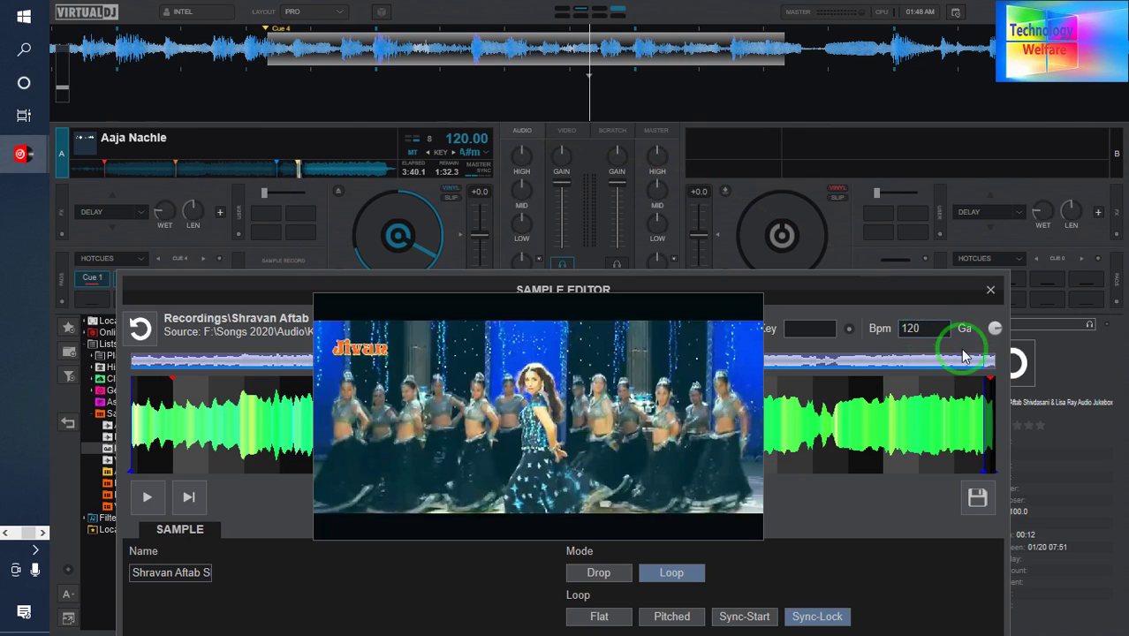
click(977, 498)
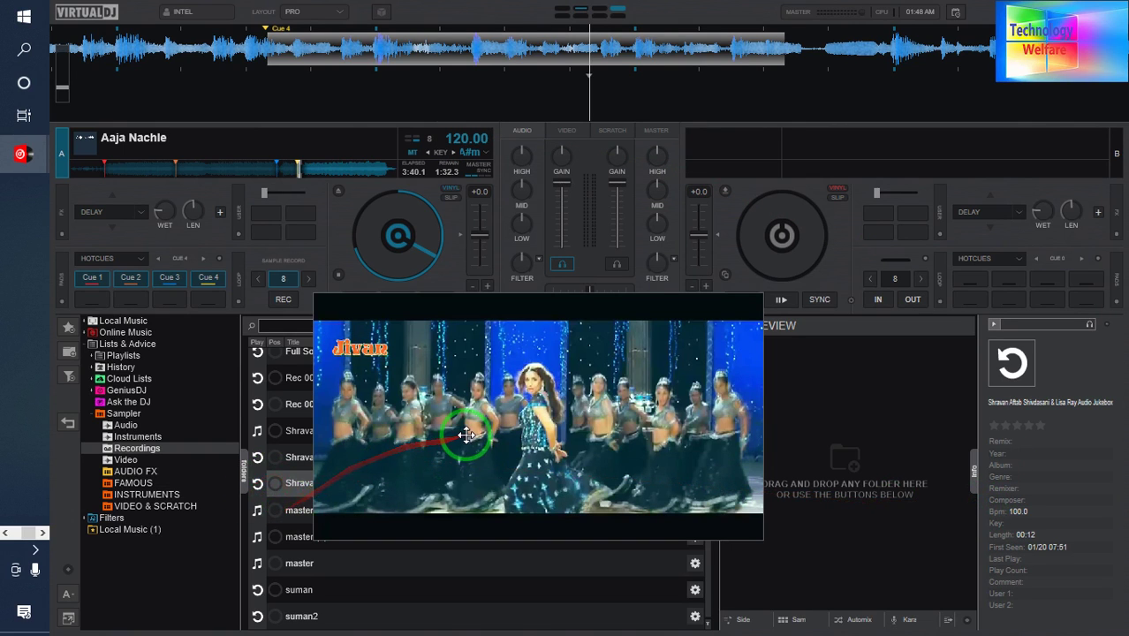
drag(473, 431, 690, 359)
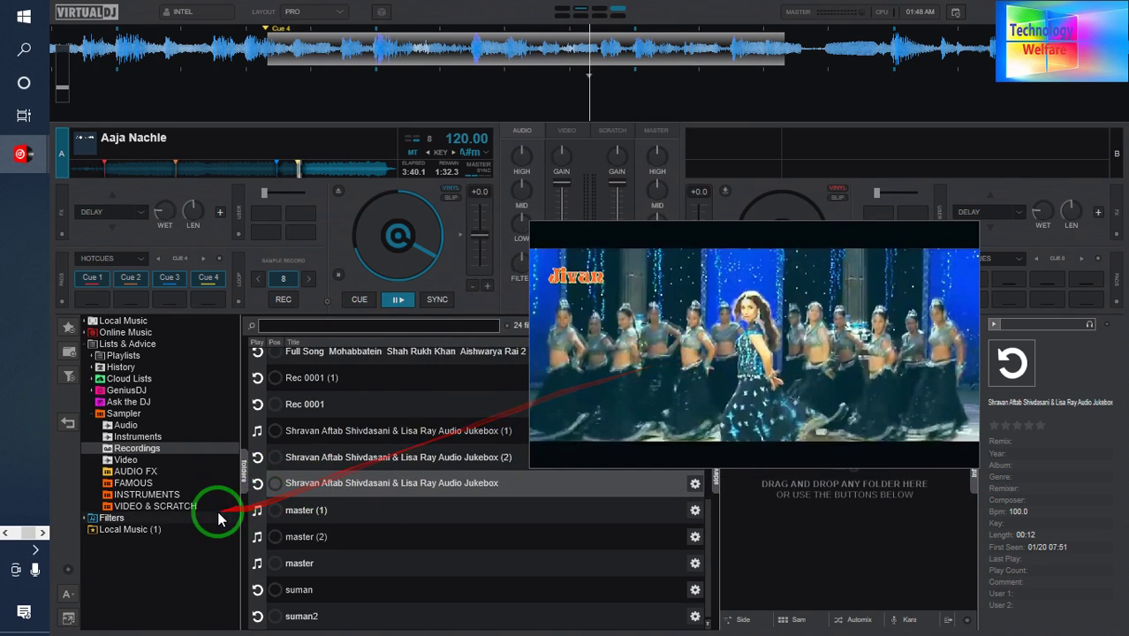